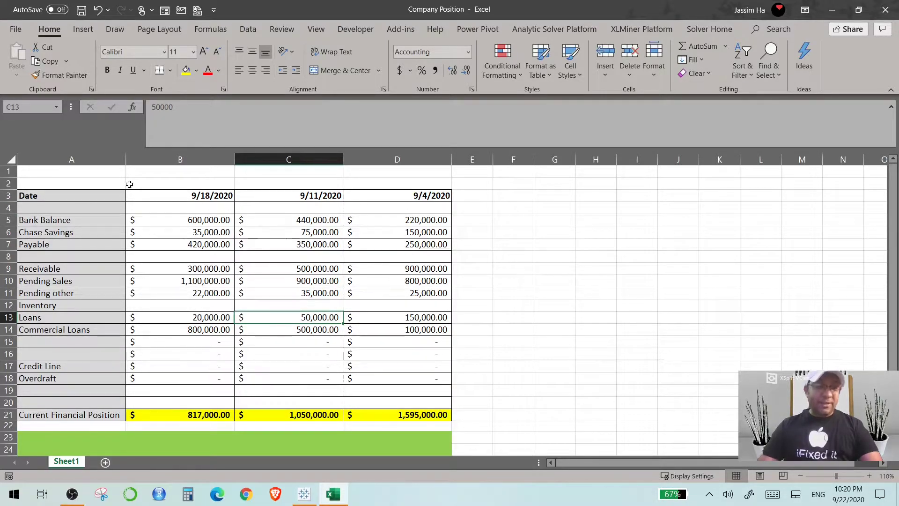
- Examine the weekly date columns B to D for 9/18/2020, 9/11/2020 and 9/4/2020 in the Company Position sheet
{"action": "left_click", "coordinate": [181, 194]}
{"action": "mouse_move", "coordinate": [191, 166]}
{"action": "left_mouse_down"}
{"action": "mouse_move", "coordinate": [421, 160]}
{"action": "mouse_move", "coordinate": [183, 168]}
{"action": "left_mouse_up"}
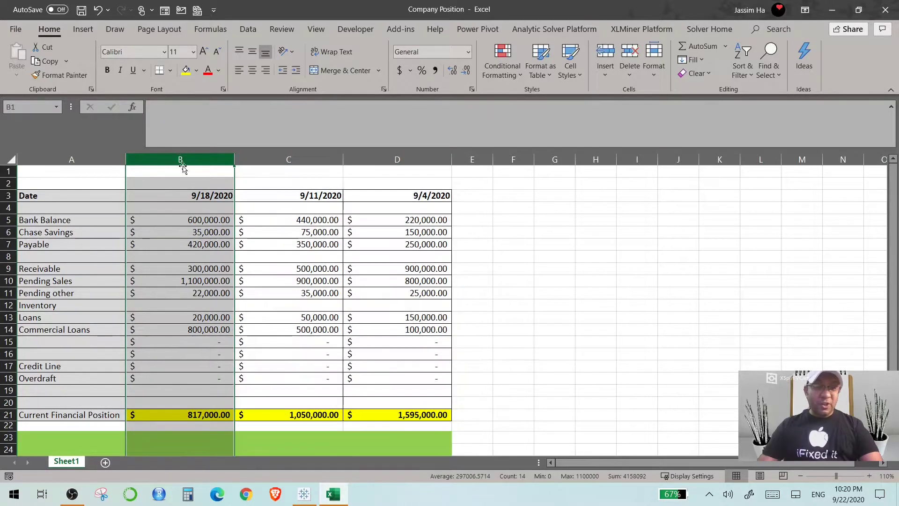
{"action": "left_click", "coordinate": [206, 197]}
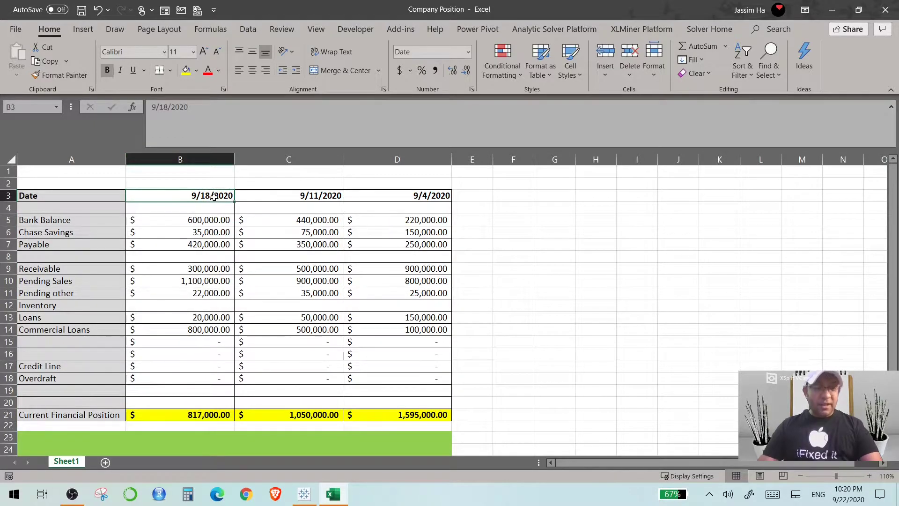
{"action": "left_click", "coordinate": [313, 197]}
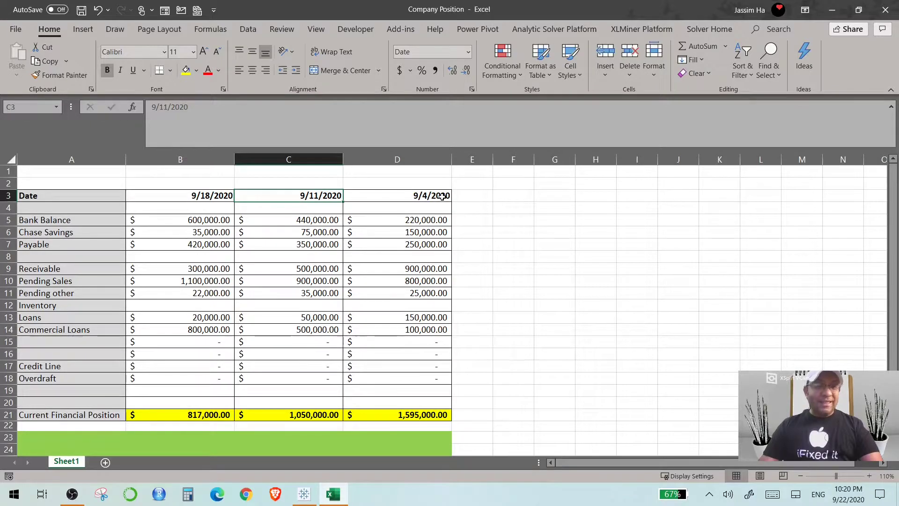
{"action": "left_click_drag", "start_coordinate": [212, 159], "coordinate": [399, 162]}
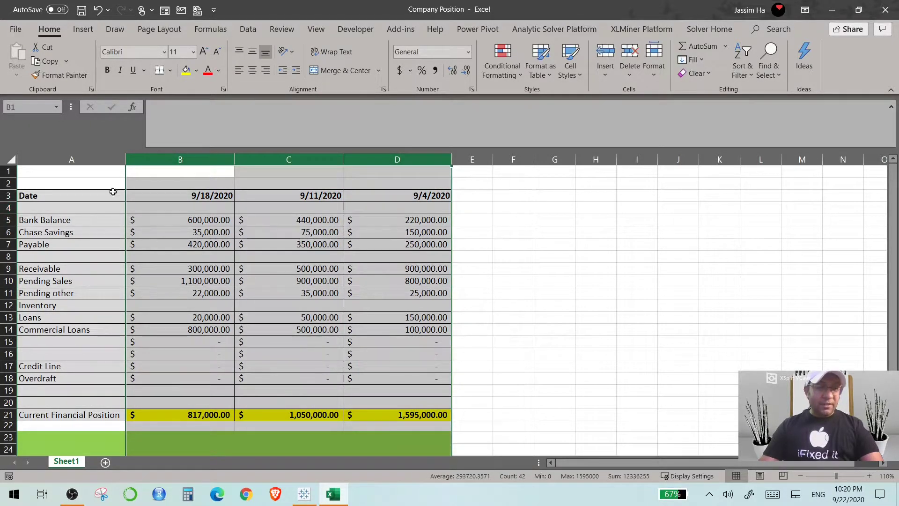
{"action": "left_click", "coordinate": [187, 160]}
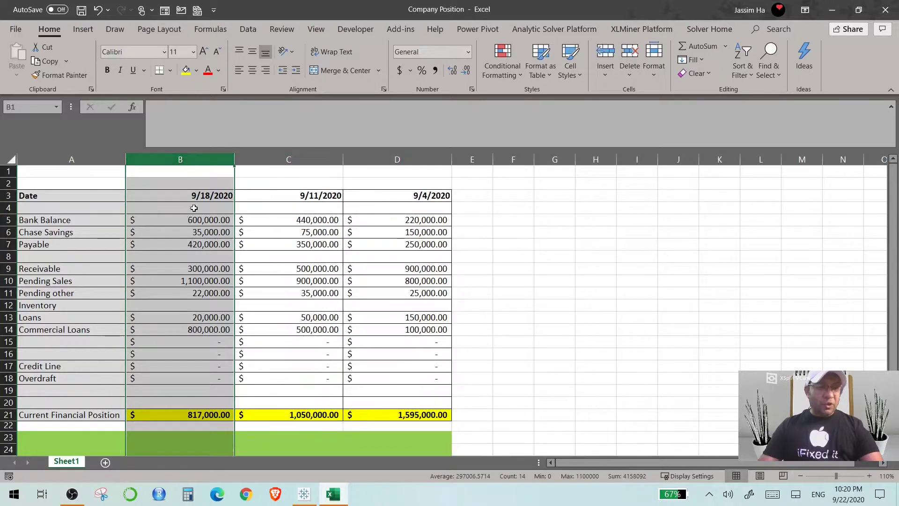
- Review the line items for 9/18/2020, from bank balance and Chase savings to loans, commercial loans and credit line
{"action": "left_click", "coordinate": [59, 218]}
{"action": "left_click", "coordinate": [144, 234]}
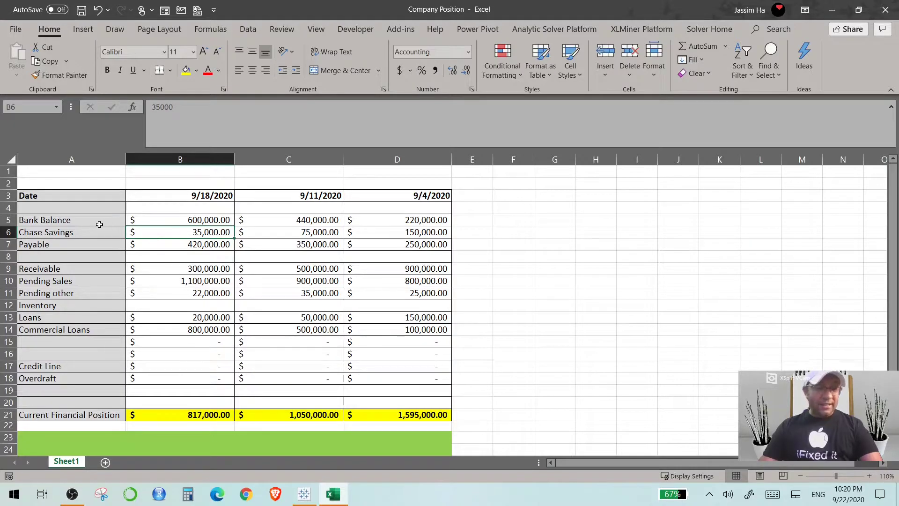
{"action": "left_click", "coordinate": [70, 222]}
{"action": "left_click", "coordinate": [180, 223]}
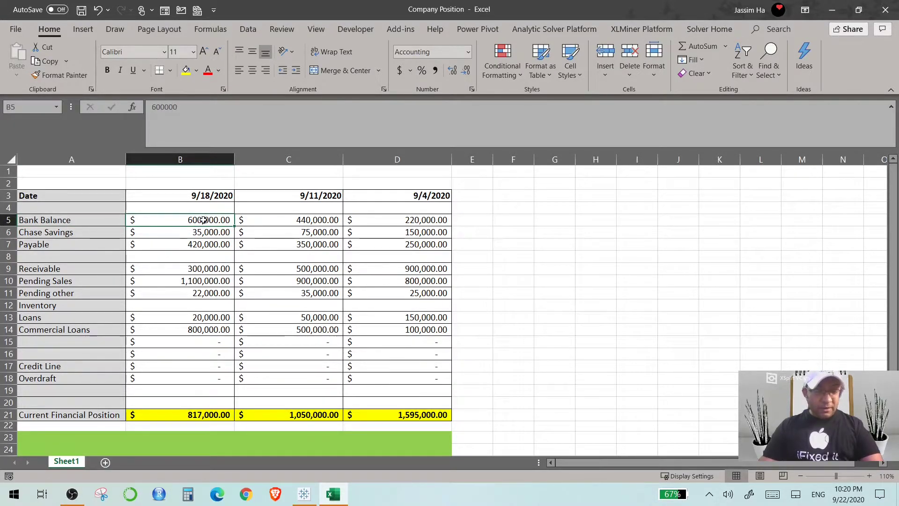
{"action": "left_click", "coordinate": [88, 233]}
{"action": "left_click", "coordinate": [174, 233]}
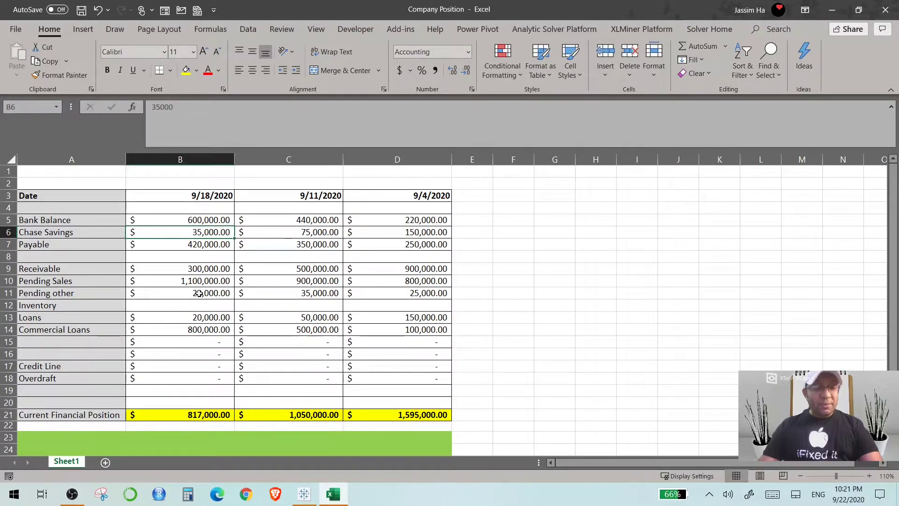
{"action": "left_click", "coordinate": [57, 319]}
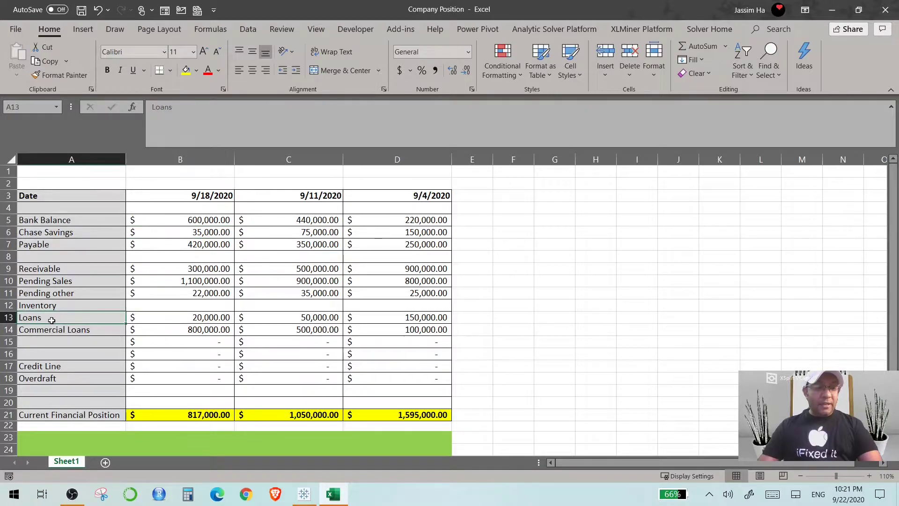
{"action": "left_click", "coordinate": [9, 317]}
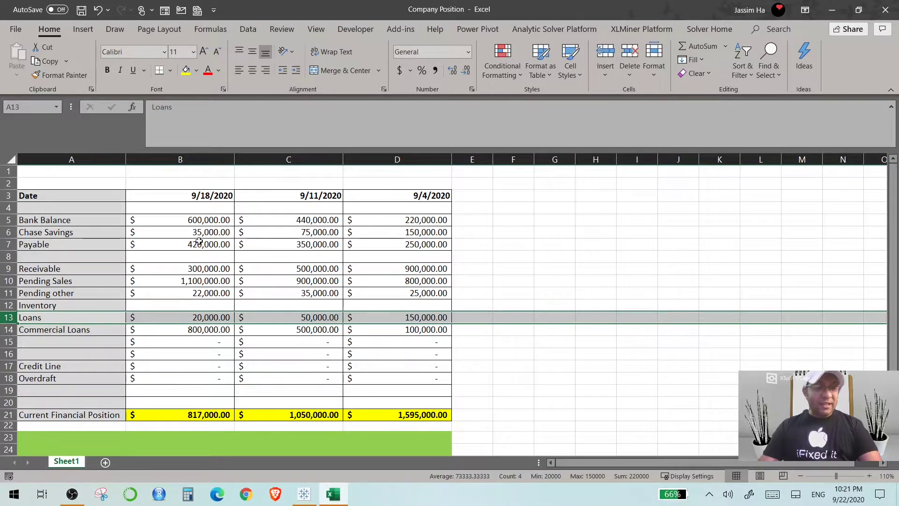
{"action": "left_click", "coordinate": [9, 329]}
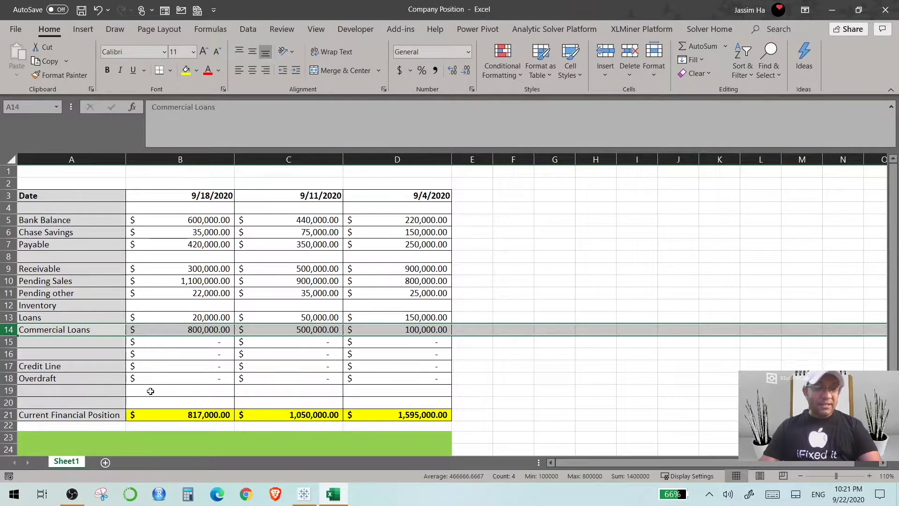
{"action": "left_click", "coordinate": [152, 367]}
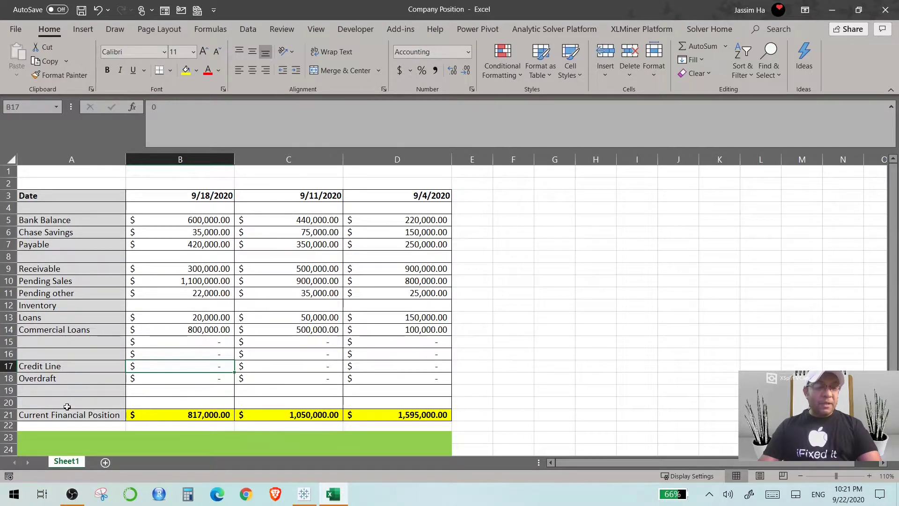
- Trace the precedents of the Current Financial Position formula in B21 and check the cells that feed it
{"action": "left_click", "coordinate": [181, 420]}
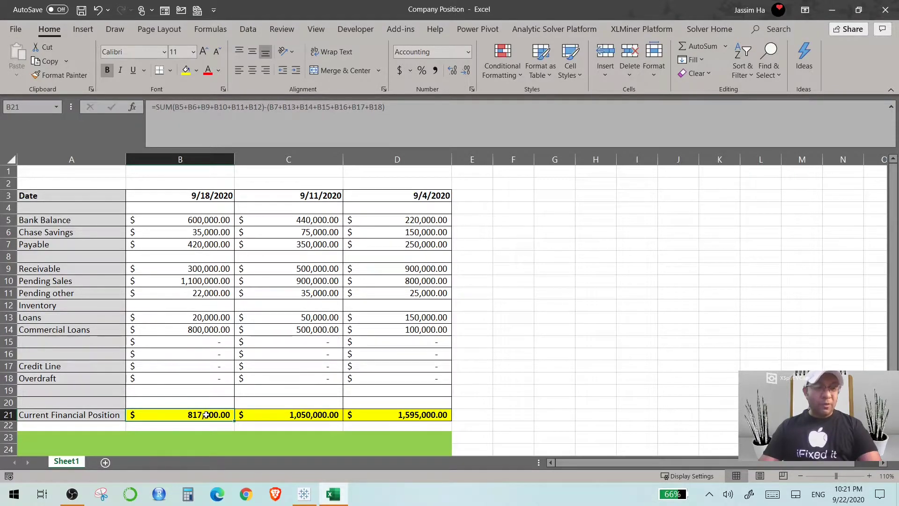
{"action": "left_click", "coordinate": [251, 30]}
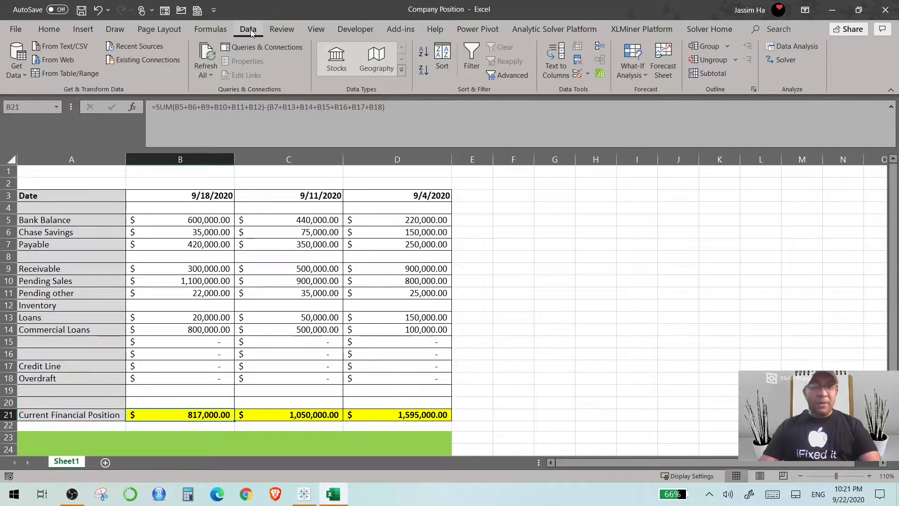
{"action": "left_click", "coordinate": [210, 31]}
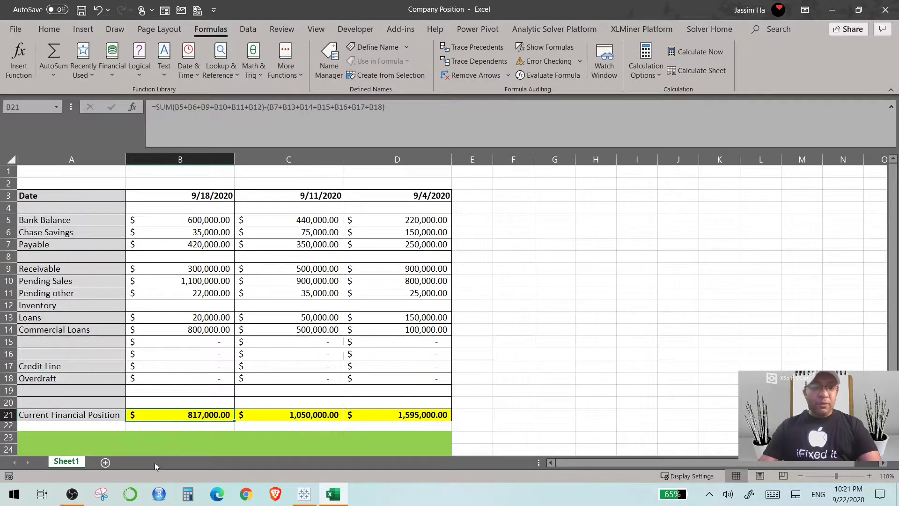
{"action": "left_click", "coordinate": [473, 47]}
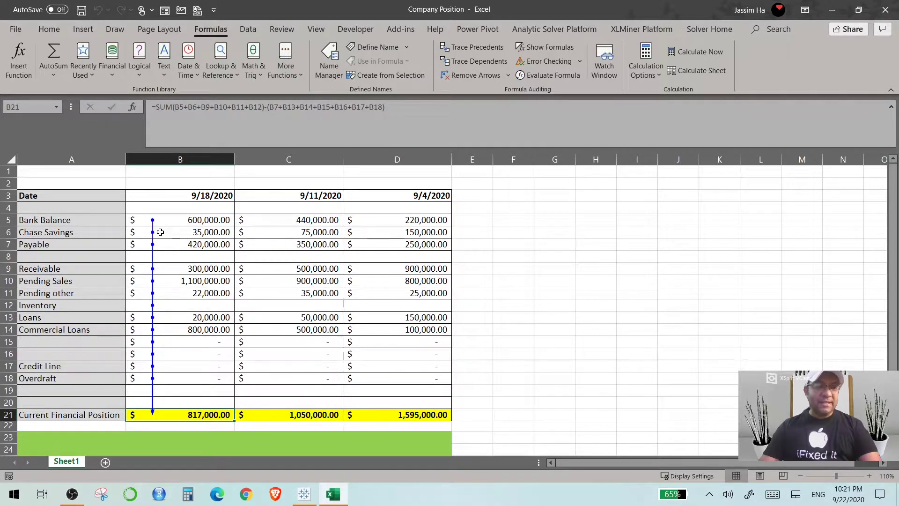
{"action": "left_click", "coordinate": [178, 233]}
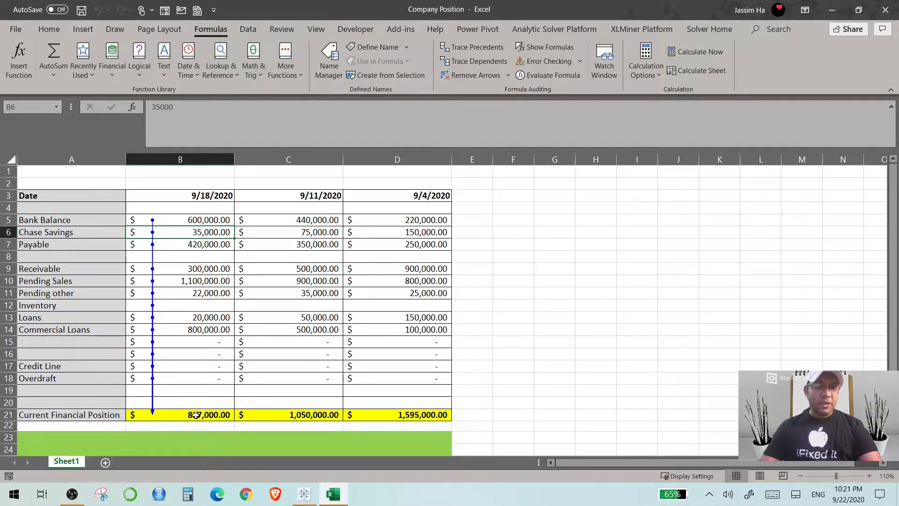
{"action": "left_click", "coordinate": [181, 415]}
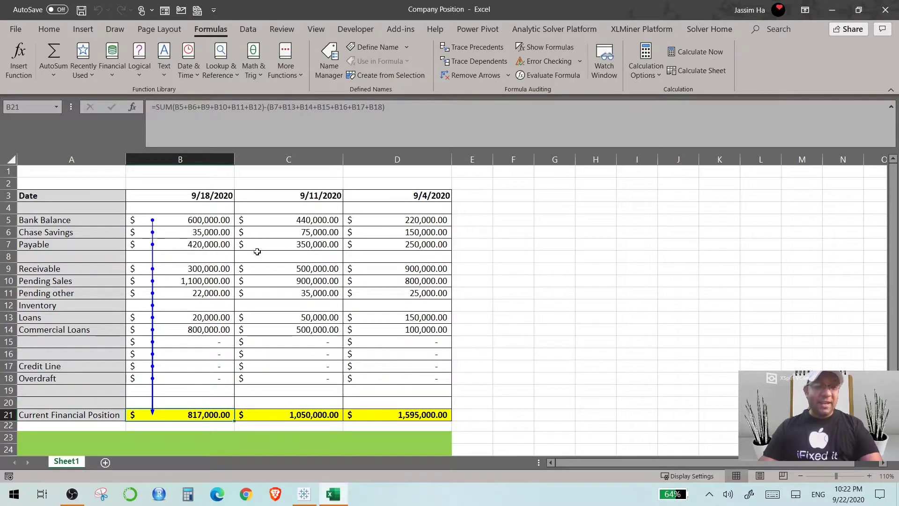
- Switch to Tableau
{"action": "left_click", "coordinate": [303, 499]}
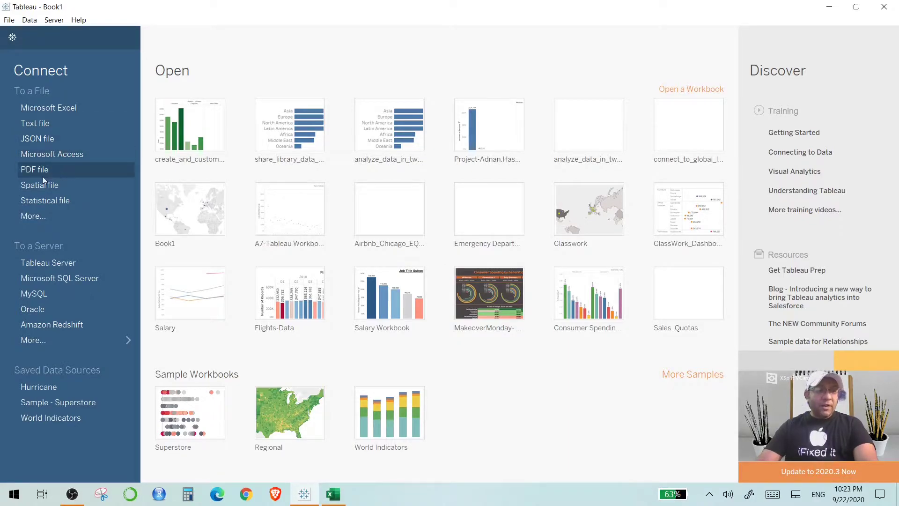
{"action": "left_click", "coordinate": [36, 217]}
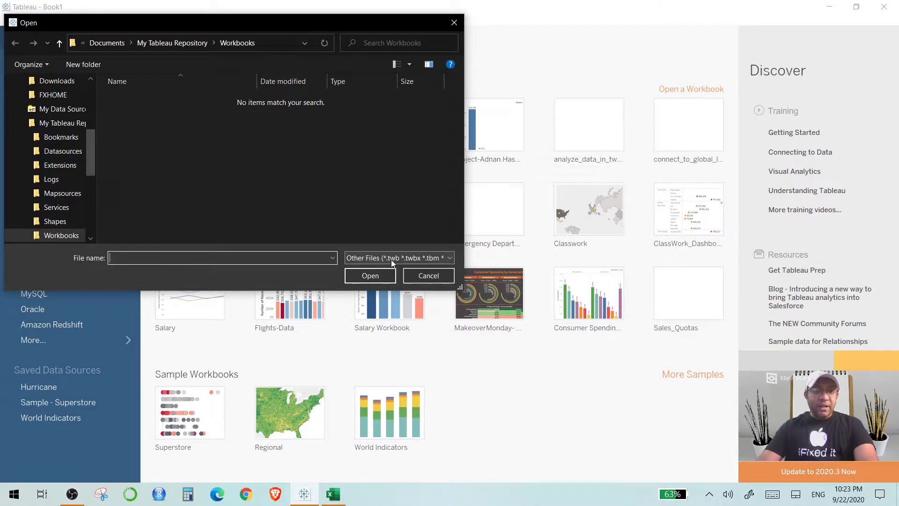
{"action": "left_click", "coordinate": [440, 259]}
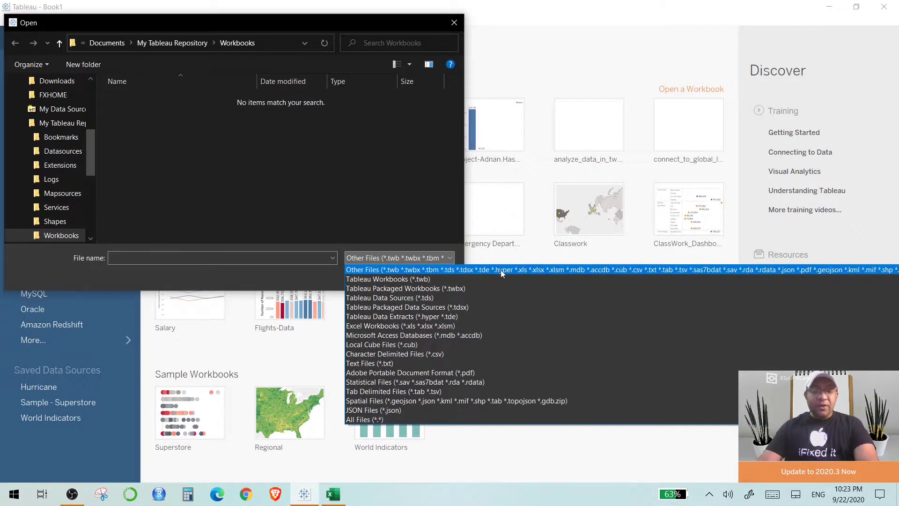
{"action": "left_click", "coordinate": [468, 270]}
{"action": "right_click", "coordinate": [399, 188]}
{"action": "left_click", "coordinate": [427, 276]}
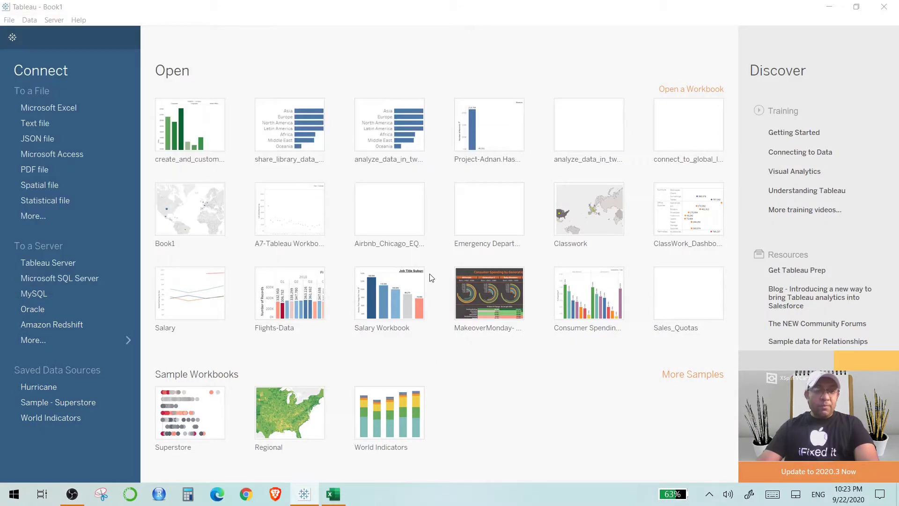
- Connect to the Company Position Microsoft Excel workbook on the Desktop as the data source
{"action": "left_click", "coordinate": [50, 109]}
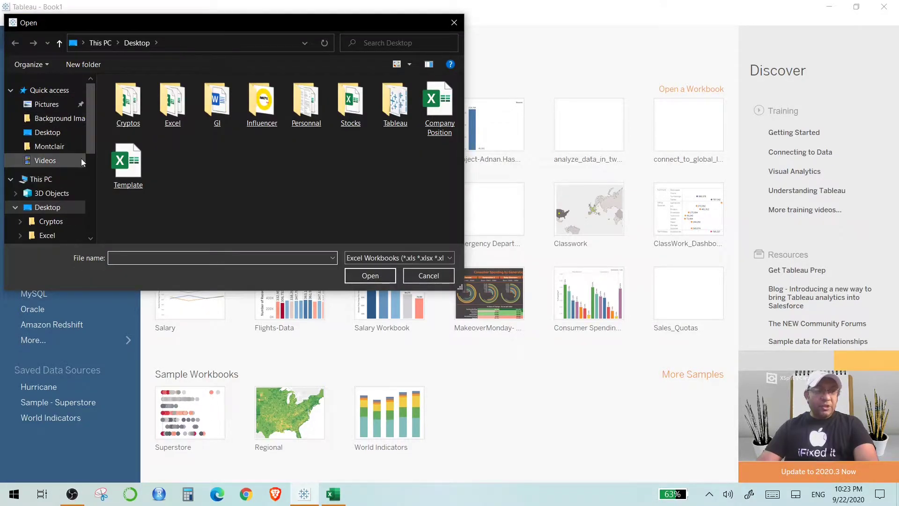
{"action": "double_click", "coordinate": [444, 126]}
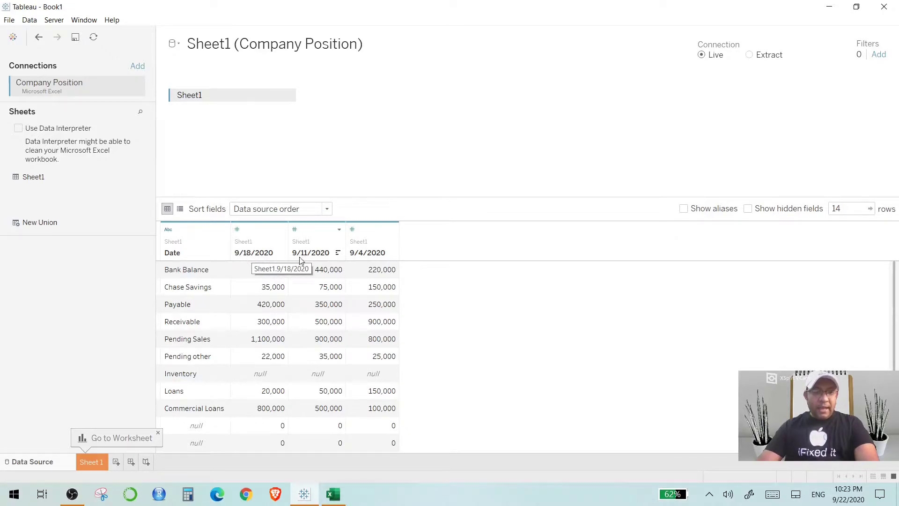
{"action": "left_click", "coordinate": [281, 231]}
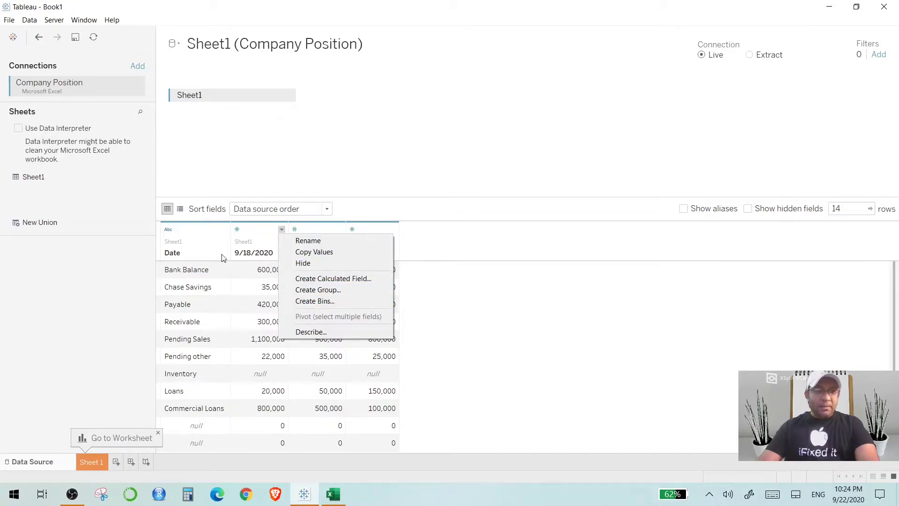
{"action": "left_click", "coordinate": [186, 268]}
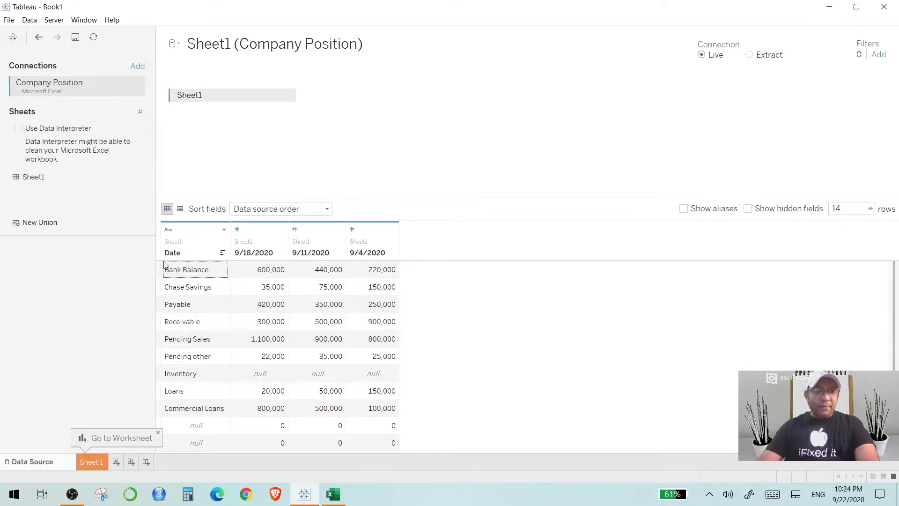
{"action": "left_click", "coordinate": [171, 233]}
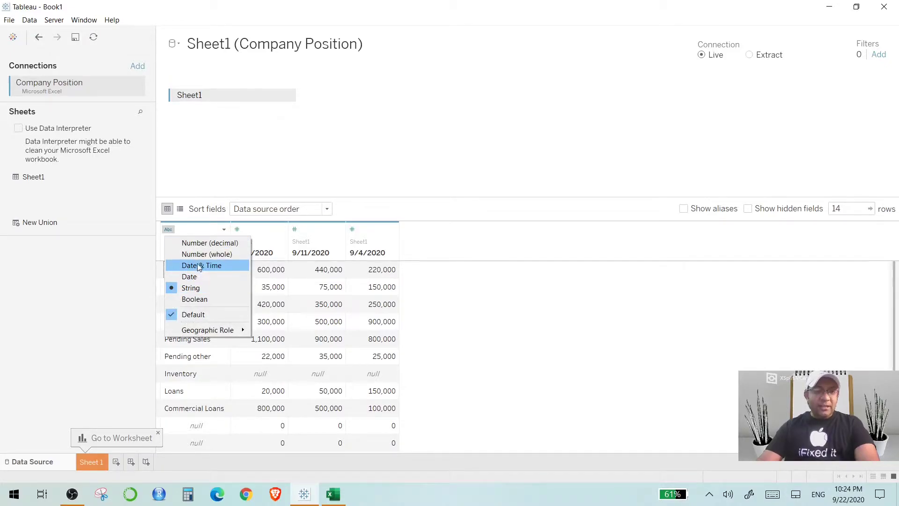
{"action": "left_click", "coordinate": [446, 339]}
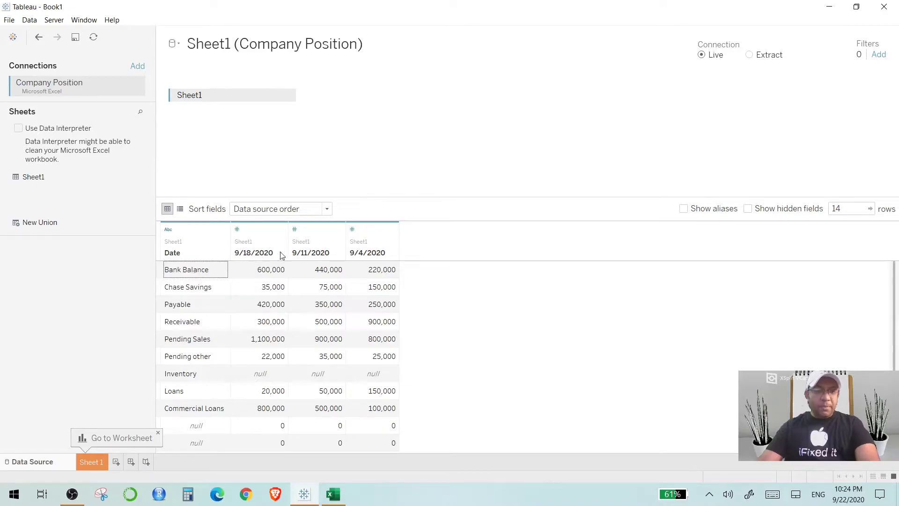
- Open the Sheet 1 worksheet and examine its dimensions and the measures 9/11/2020, 9/18/2020 and 9/4/2020
{"action": "left_click", "coordinate": [93, 462]}
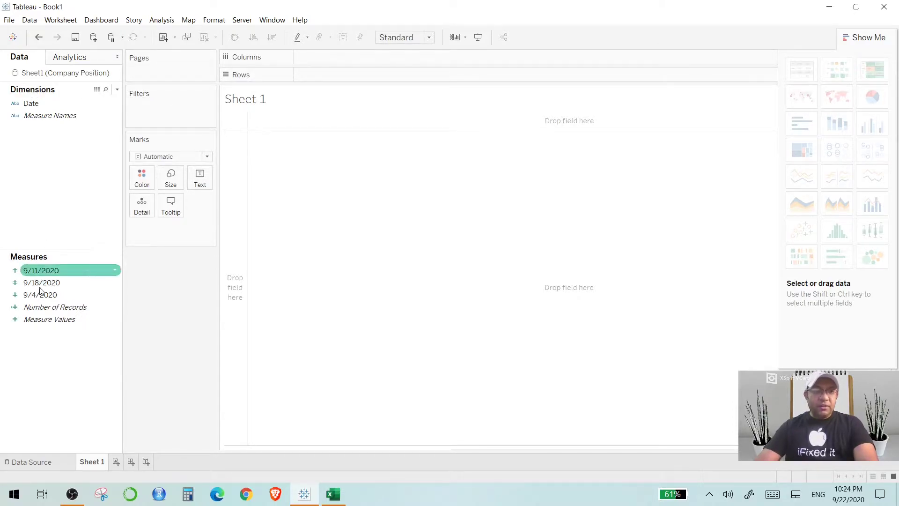
{"action": "left_click", "coordinate": [39, 106]}
{"action": "left_click", "coordinate": [44, 117]}
{"action": "left_click", "coordinate": [34, 107]}
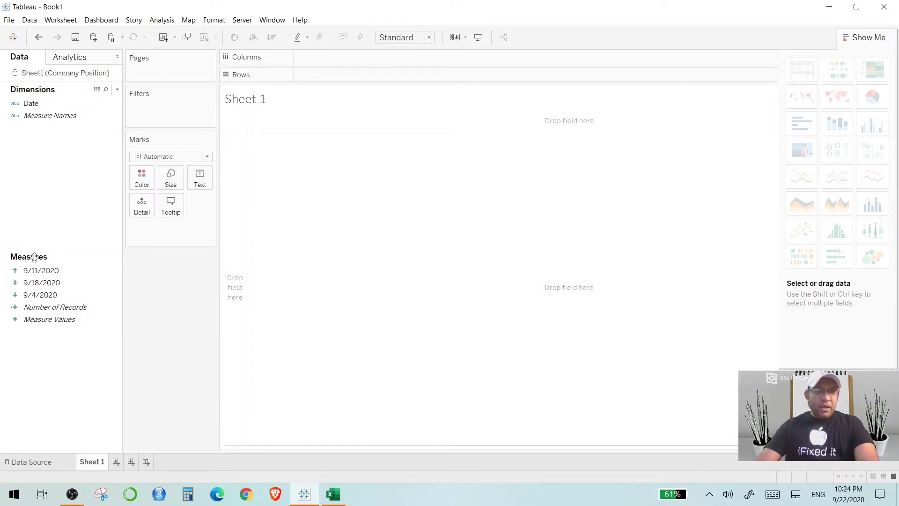
{"action": "left_click", "coordinate": [45, 282]}
{"action": "left_click", "coordinate": [45, 270]}
{"action": "left_click", "coordinate": [47, 282]}
{"action": "left_click", "coordinate": [47, 295]}
{"action": "left_click", "coordinate": [45, 270]}
{"action": "left_click", "coordinate": [47, 283]}
{"action": "left_click", "coordinate": [47, 294]}
{"action": "left_click", "coordinate": [27, 204]}
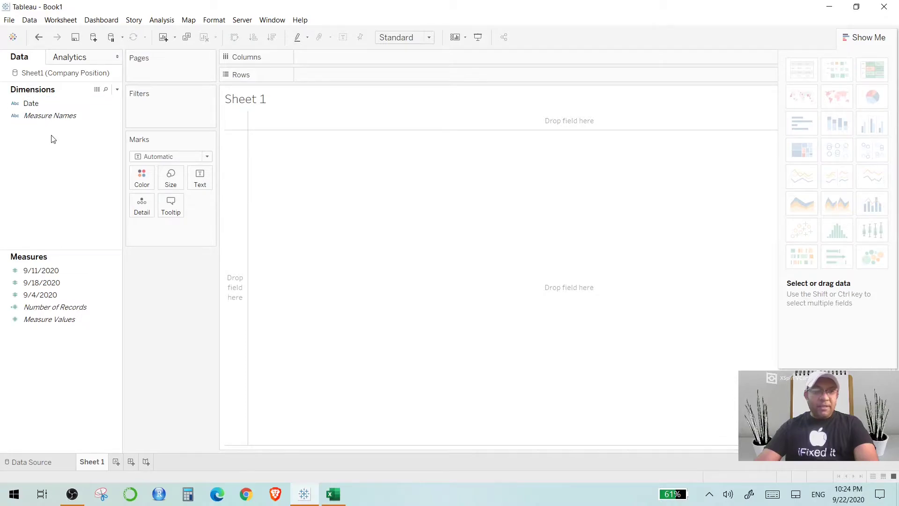
- Add the Date dimension to the rows of Sheet 1
{"action": "left_click", "coordinate": [36, 106]}
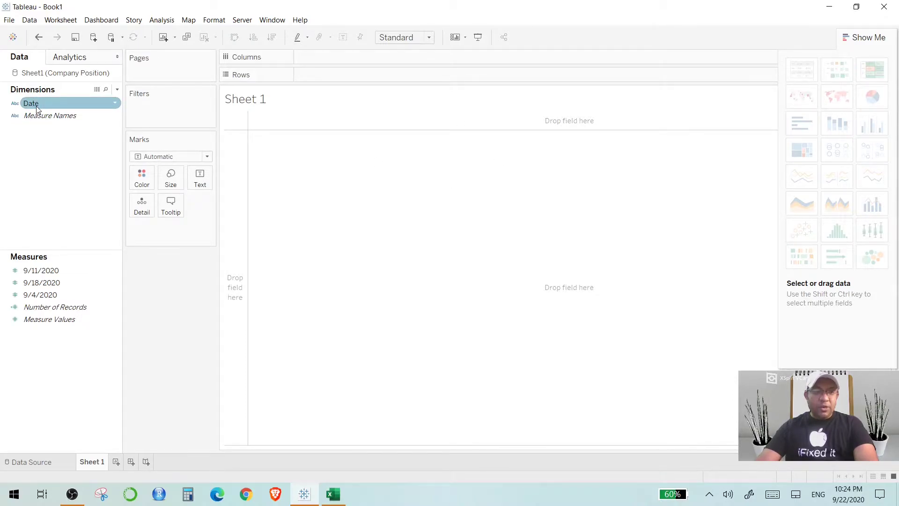
{"action": "double_click", "coordinate": [38, 105]}
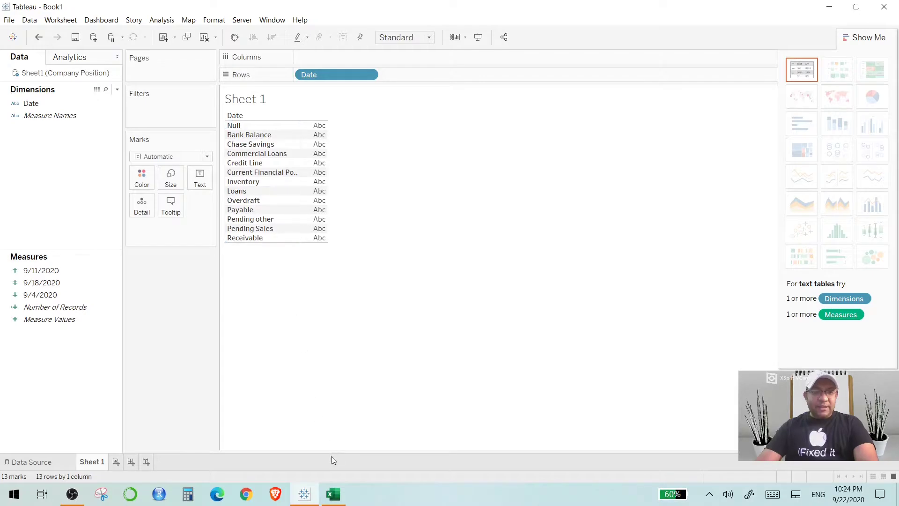
- Switch to the Company Position workbook in Excel, examine the Date labels in column A, and return to Tableau
{"action": "left_click", "coordinate": [333, 494]}
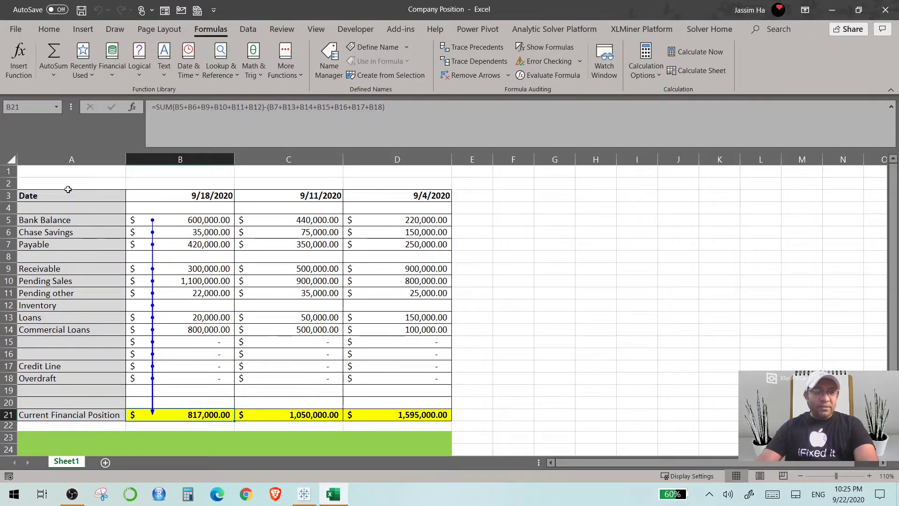
{"action": "left_click", "coordinate": [70, 160]}
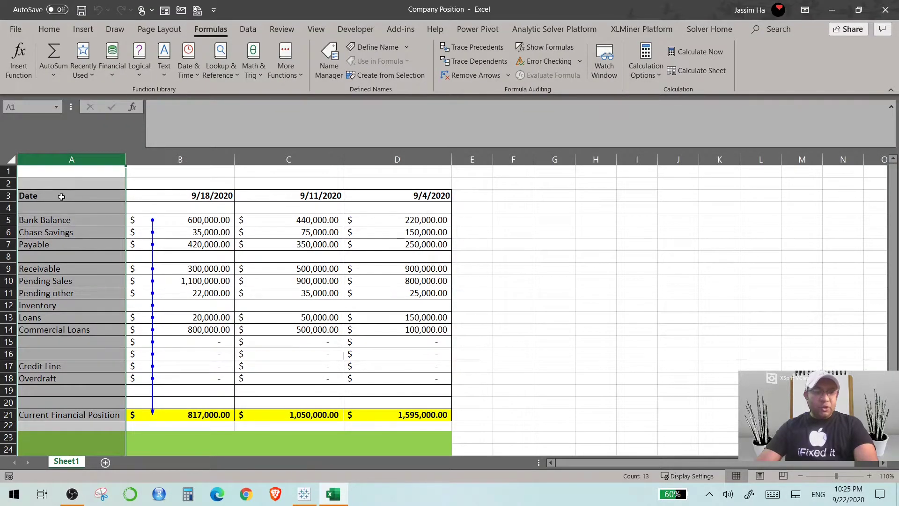
{"action": "left_click", "coordinate": [304, 495]}
{"action": "left_click", "coordinate": [39, 108]}
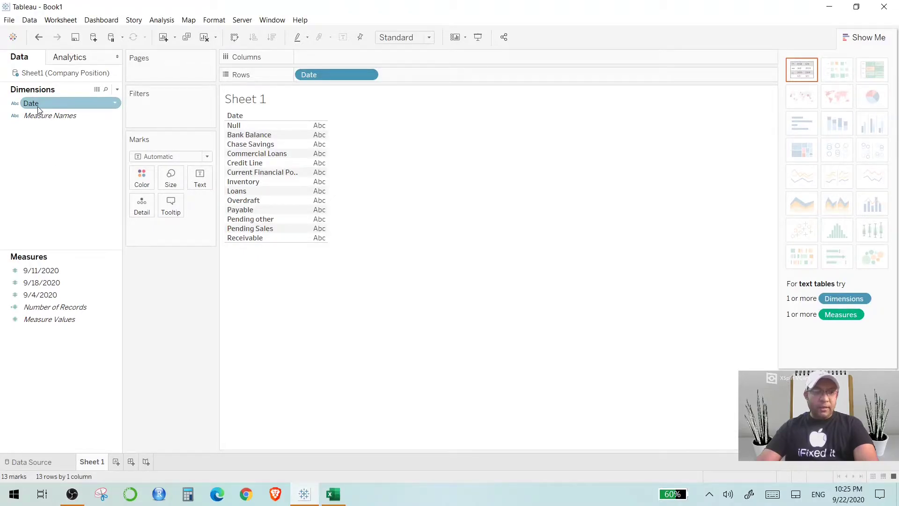
- Add the 9/11/2020 measure to the Sheet 1 table beside the Date rows
{"action": "left_click", "coordinate": [52, 272]}
{"action": "left_click", "coordinate": [36, 245]}
{"action": "left_click", "coordinate": [54, 269]}
{"action": "left_click", "coordinate": [38, 272]}
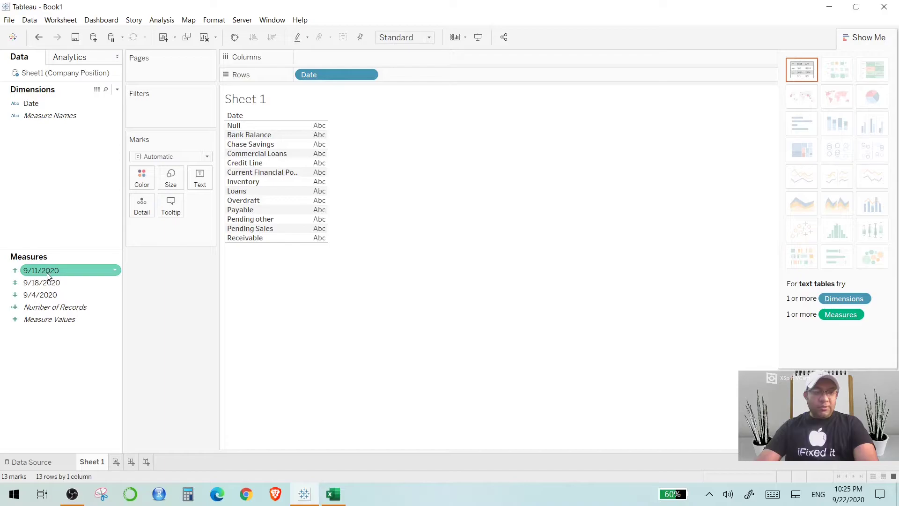
{"action": "left_click_drag", "start_coordinate": [44, 271], "coordinate": [392, 292]}
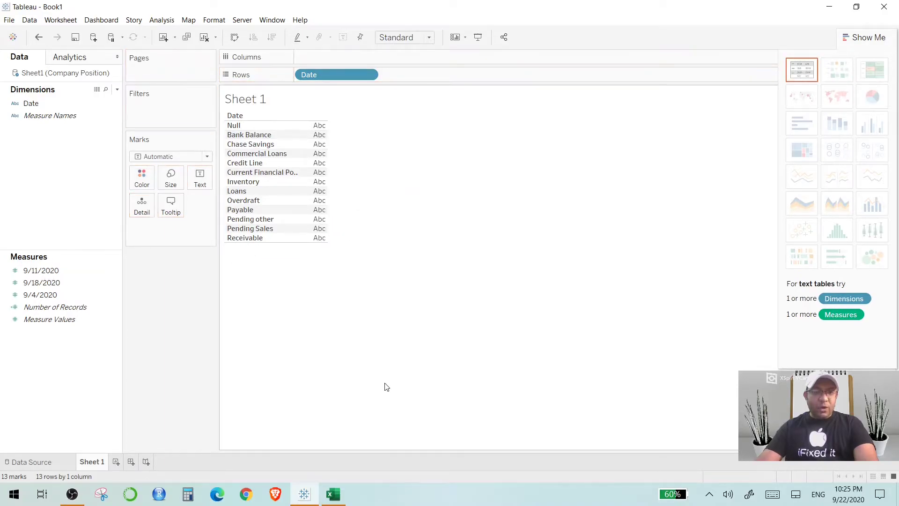
{"action": "left_click", "coordinate": [50, 271]}
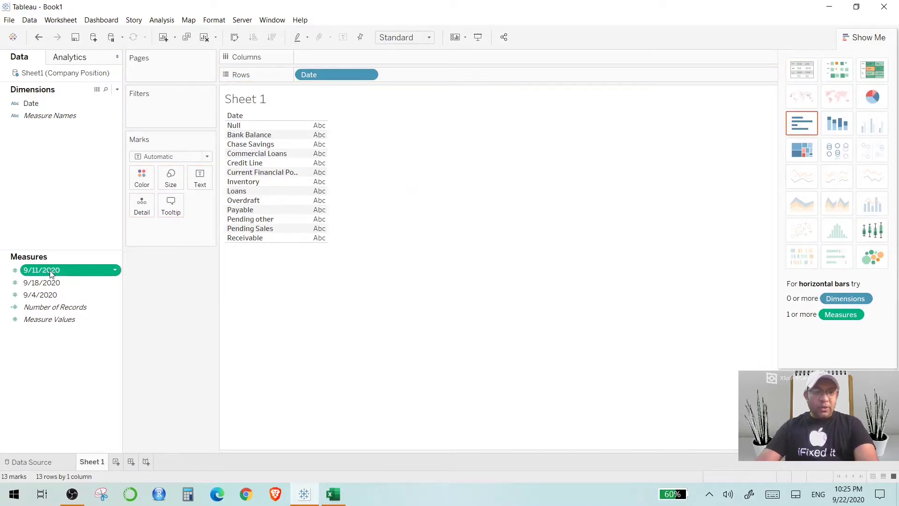
{"action": "double_click", "coordinate": [88, 271]}
{"action": "mouse_move", "coordinate": [325, 145]}
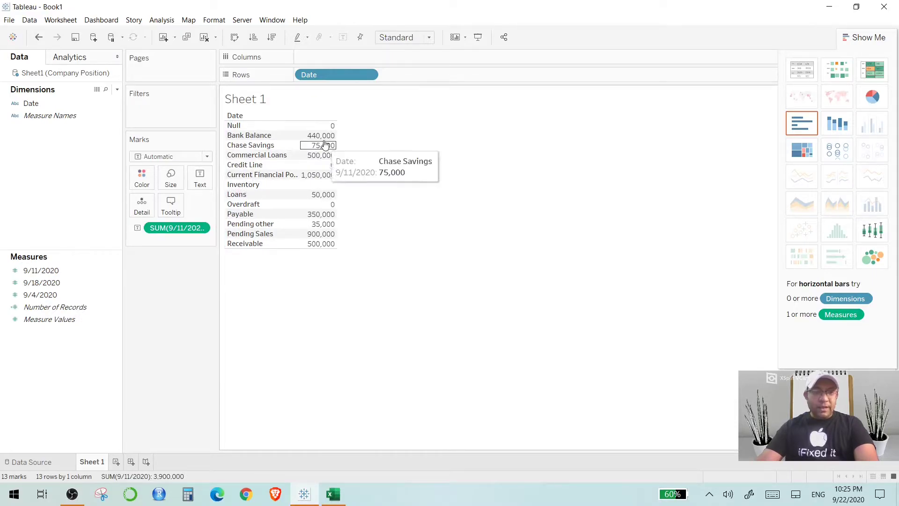
- Add the 9/18/2020 and 9/4/2020 measures to the table as further columns
{"action": "left_click", "coordinate": [44, 283]}
{"action": "double_click", "coordinate": [44, 284]}
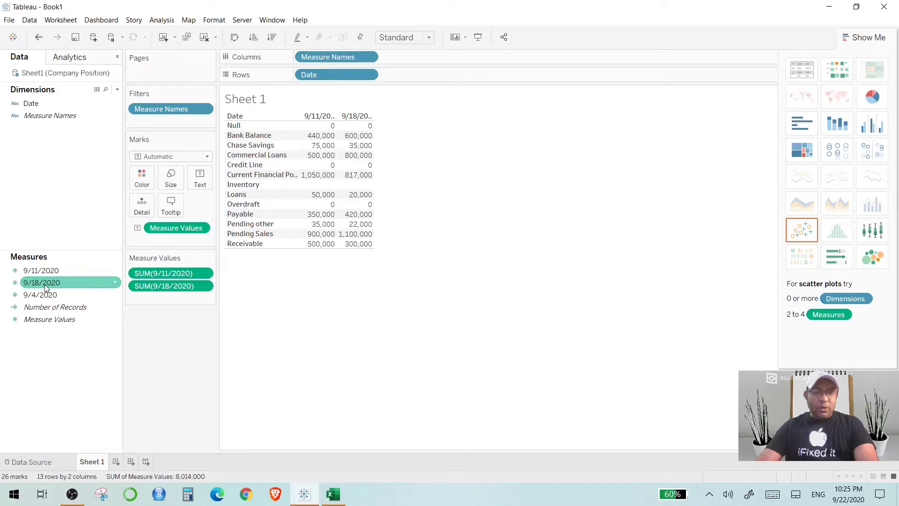
{"action": "left_click", "coordinate": [39, 295]}
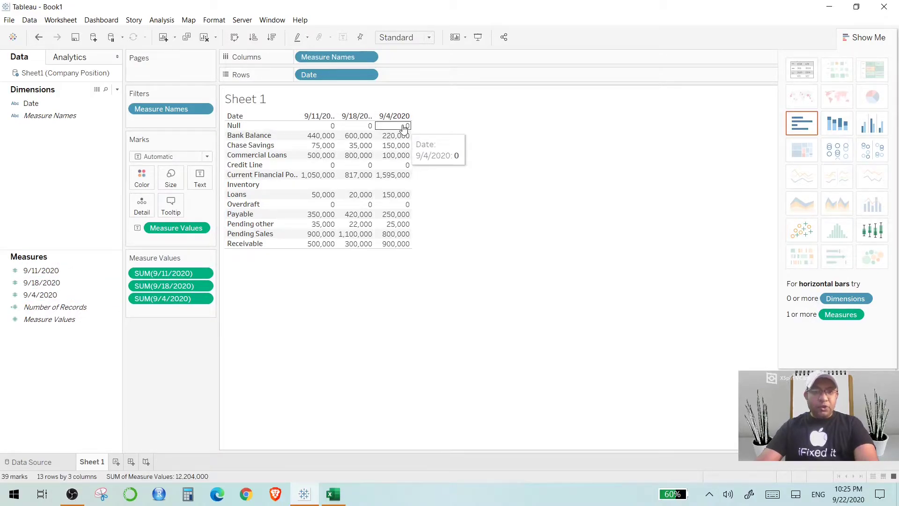
{"action": "mouse_move", "coordinate": [360, 161]}
{"action": "mouse_move", "coordinate": [398, 200]}
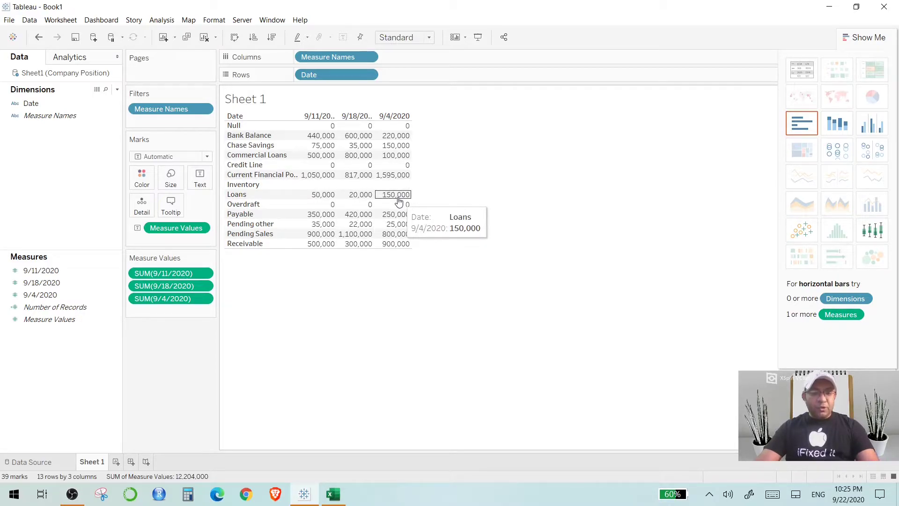
- Undo adding the three date measures so that only the Date rows are left
{"action": "key", "text": "ctrl+z"}
{"action": "key", "text": "ctrl+z"}
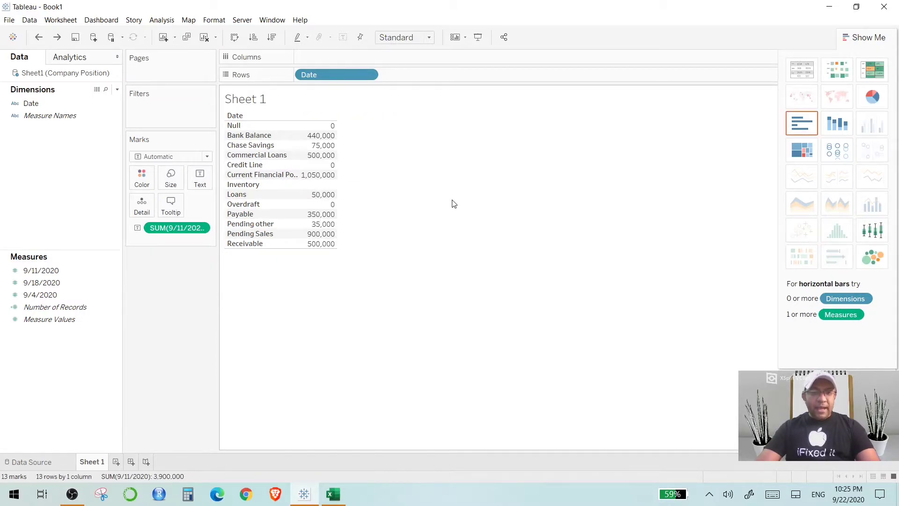
{"action": "key", "text": "ctrl+z"}
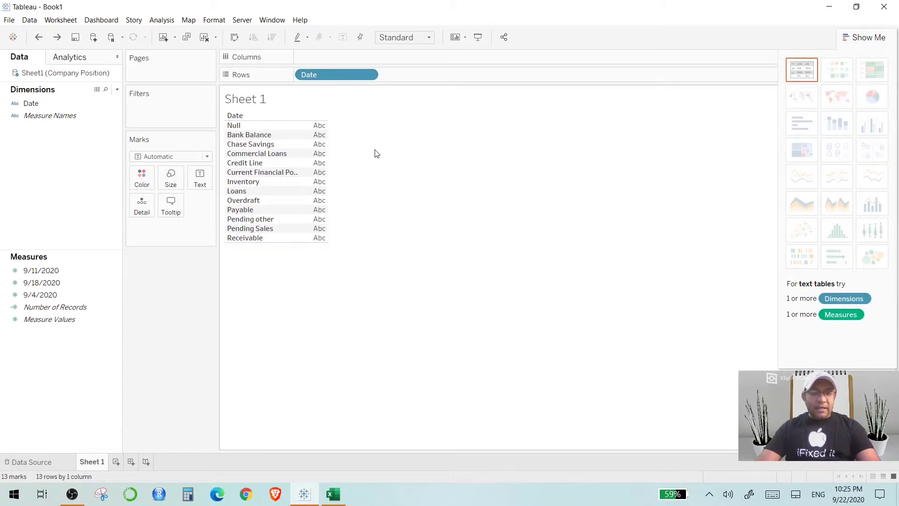
- Add Measure Values to the table and exclude the Number of Records column
{"action": "left_click", "coordinate": [55, 273]}
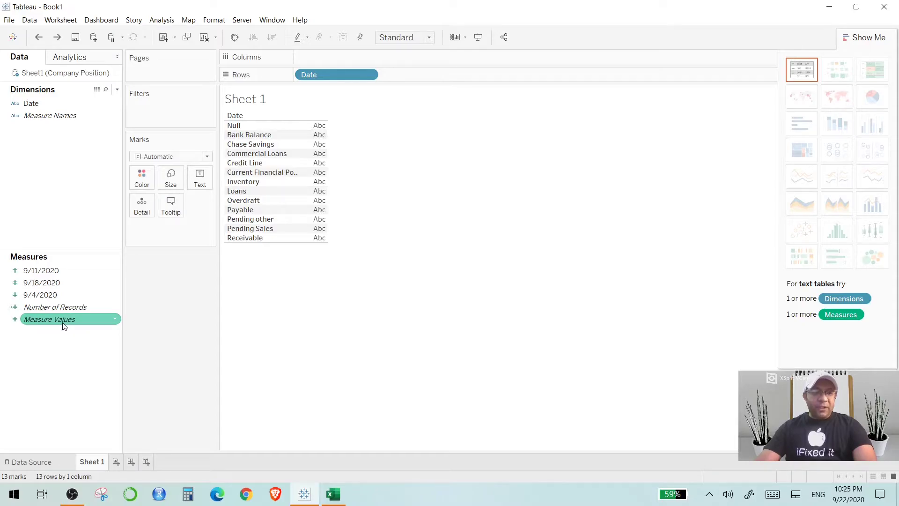
{"action": "double_click", "coordinate": [64, 320]}
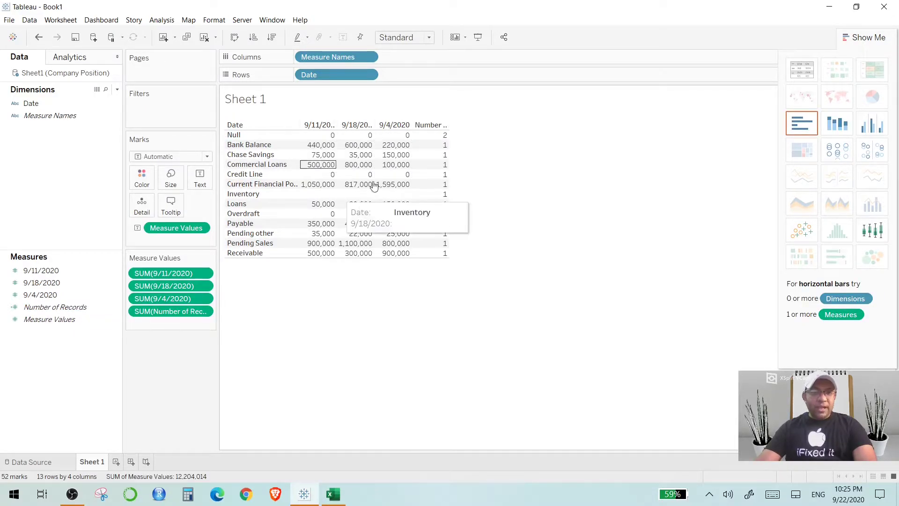
{"action": "right_click", "coordinate": [429, 125]}
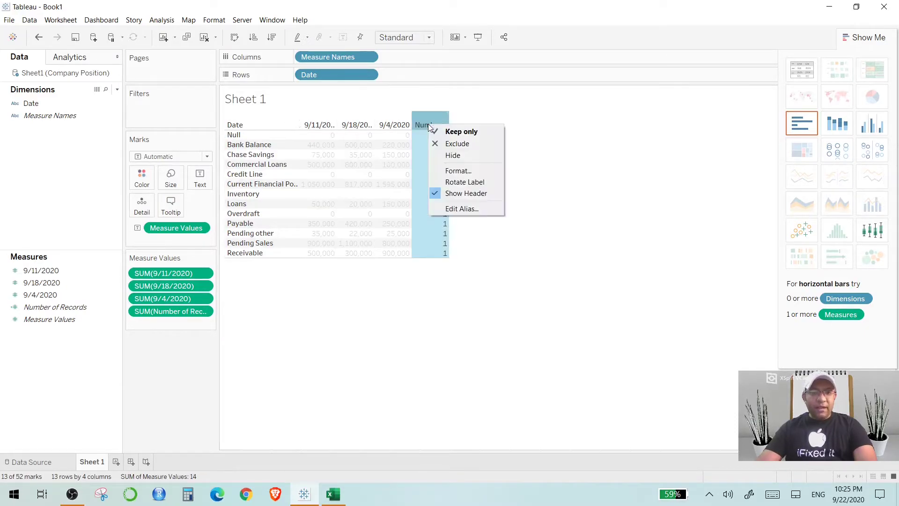
{"action": "left_click", "coordinate": [465, 145]}
{"action": "right_click", "coordinate": [461, 143]}
{"action": "left_click", "coordinate": [455, 137]}
- Exclude the Null and Credit Line rows from the table
{"action": "left_click", "coordinate": [246, 126]}
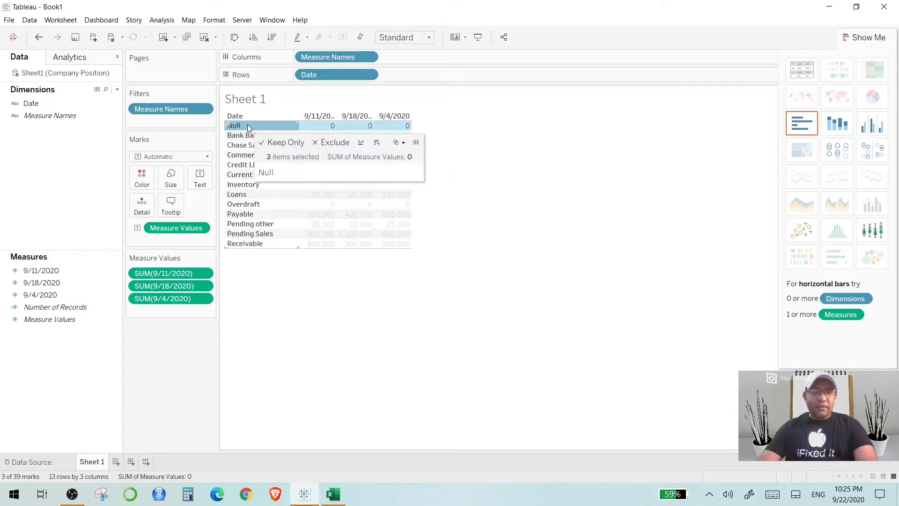
{"action": "right_click", "coordinate": [261, 126]}
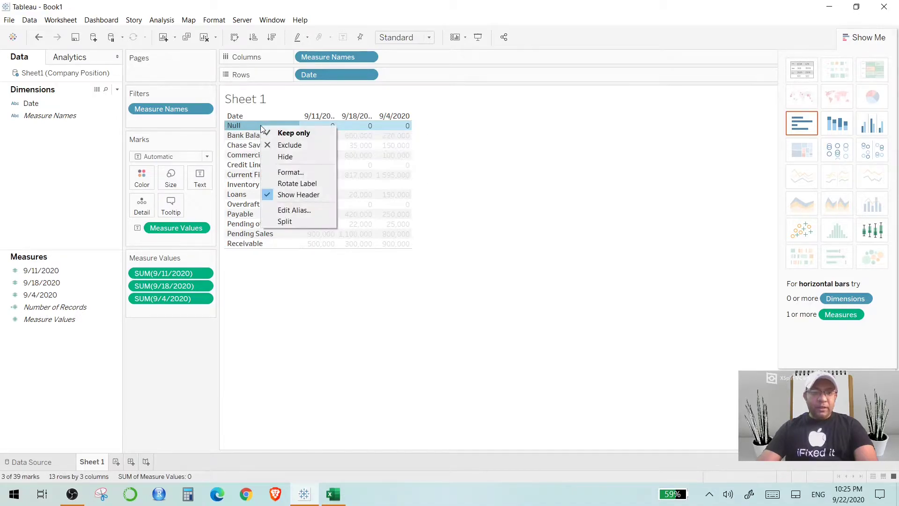
{"action": "left_click", "coordinate": [294, 144]}
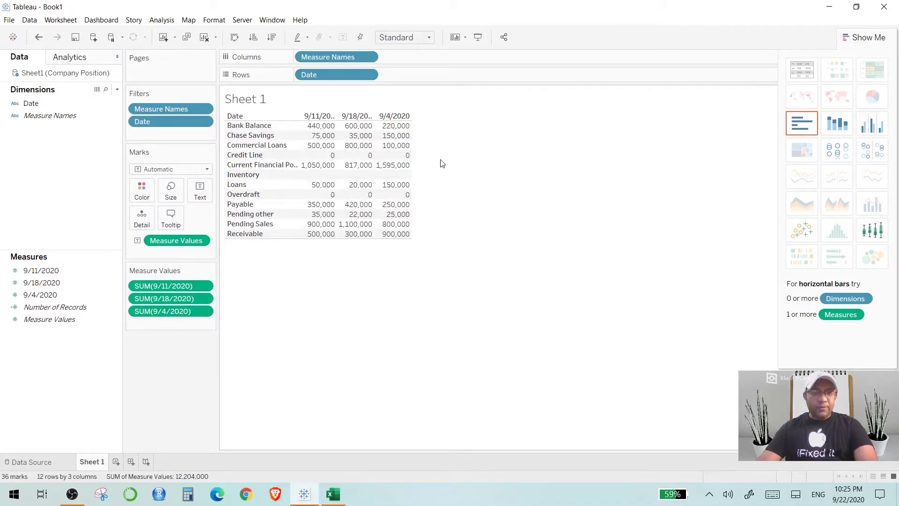
{"action": "left_click", "coordinate": [250, 157]}
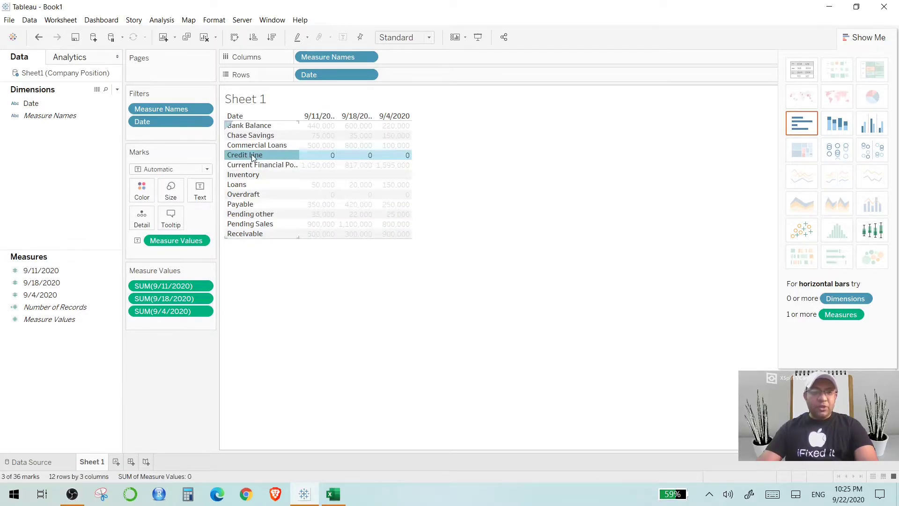
{"action": "right_click", "coordinate": [253, 157]}
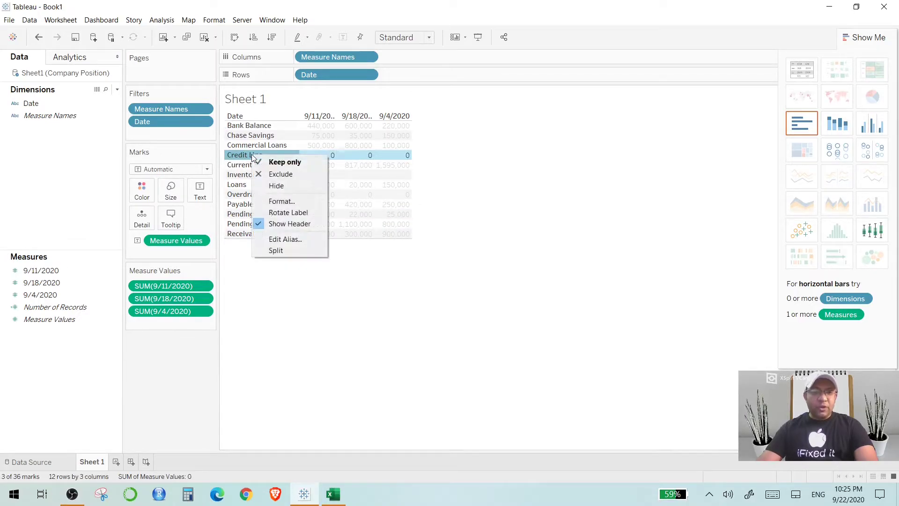
{"action": "left_click", "coordinate": [283, 175]}
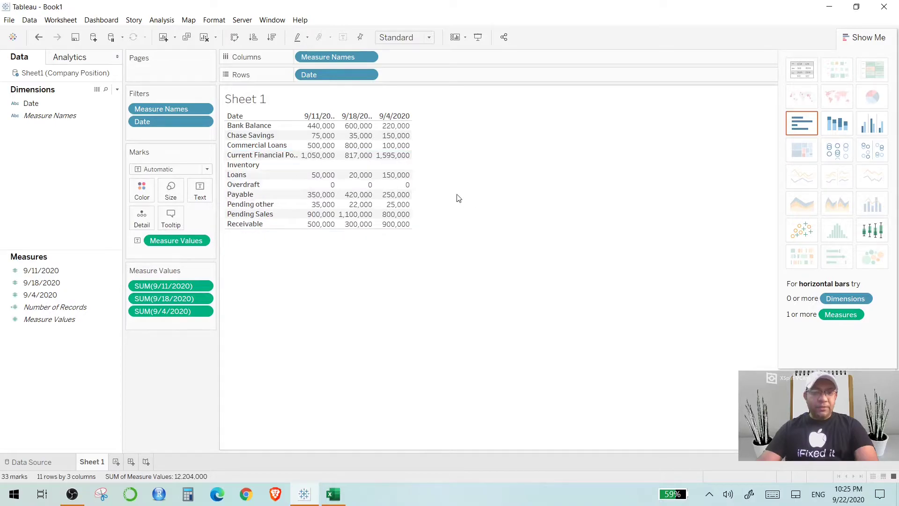
- Select the Inventory and Overdraft rows together and exclude them from the table
{"action": "left_click", "coordinate": [259, 166]}
{"action": "left_click", "coordinate": [301, 296]}
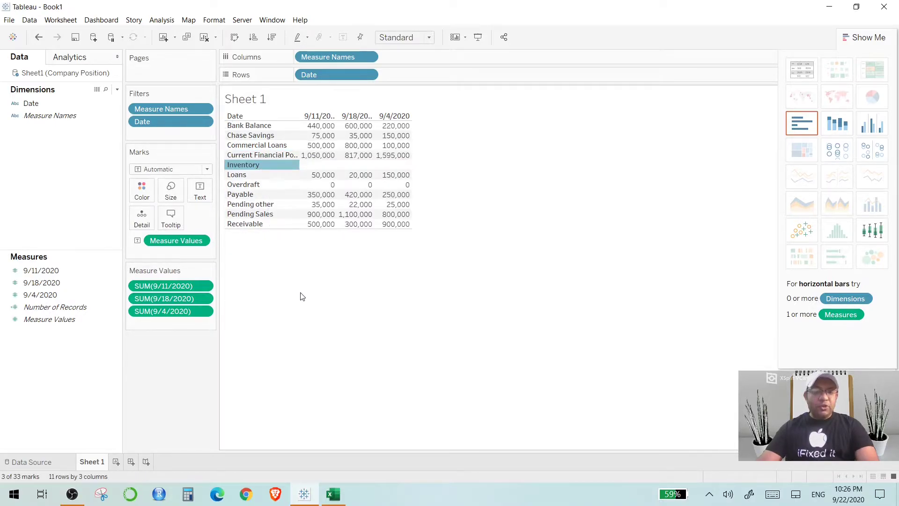
{"action": "left_click", "coordinate": [267, 166]}
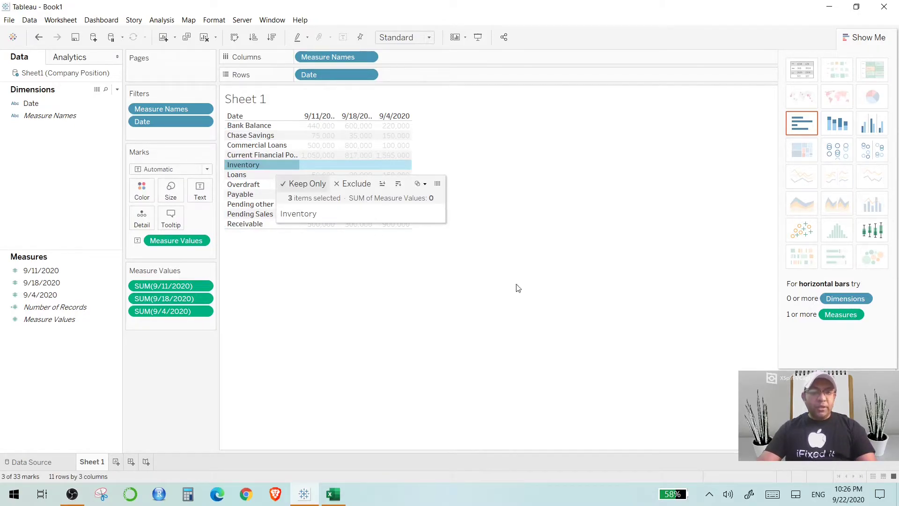
{"action": "left_click", "coordinate": [259, 186], "text": "ctrl"}
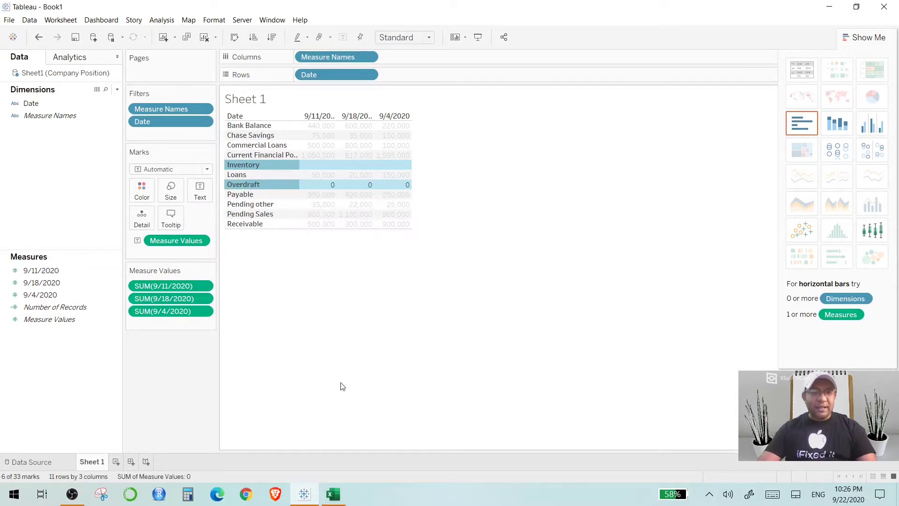
{"action": "right_click", "coordinate": [274, 187]}
{"action": "left_click", "coordinate": [291, 207]}
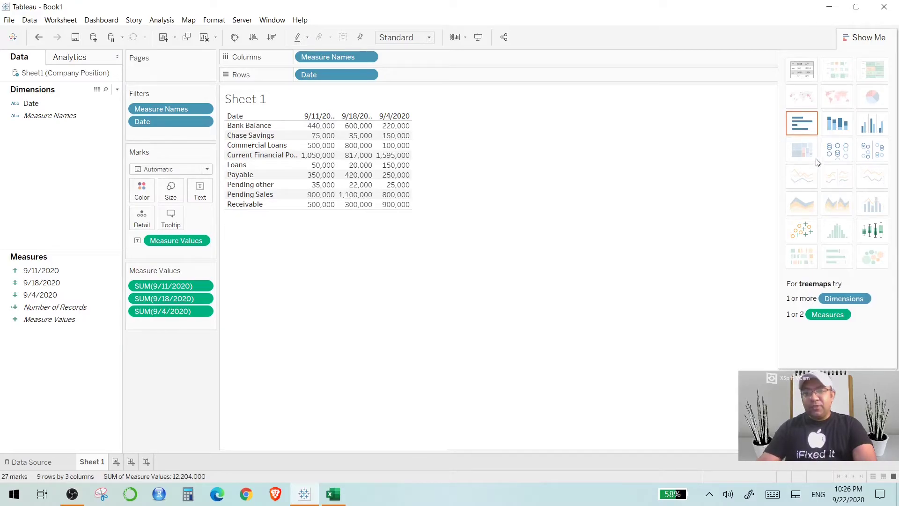
- Try the table as horizontal bars and as stacked bars, undoing each chart type
{"action": "left_click", "coordinate": [805, 127]}
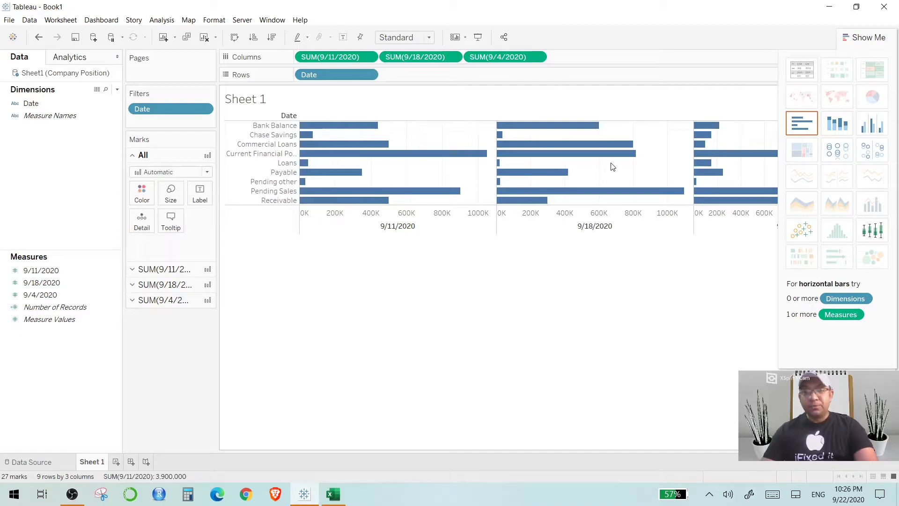
{"action": "key", "text": "ctrl+z"}
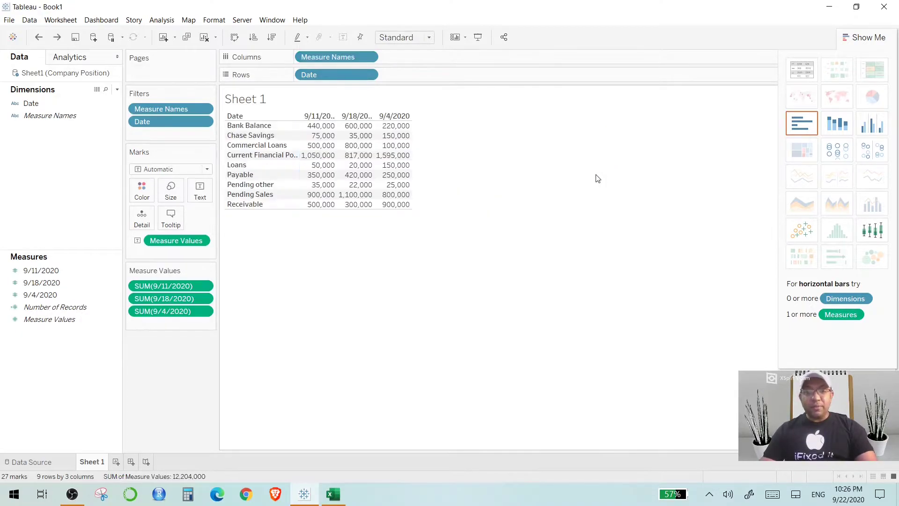
{"action": "left_click", "coordinate": [836, 127]}
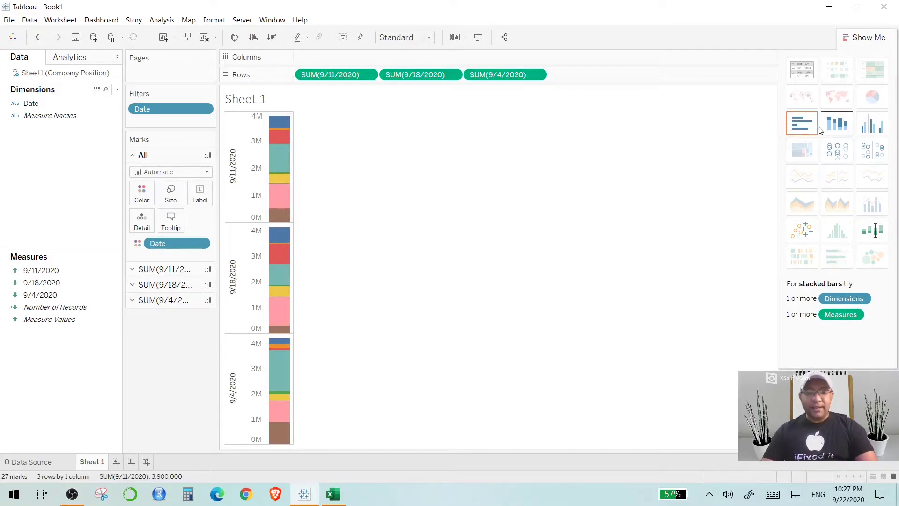
{"action": "key", "text": "ctrl+z"}
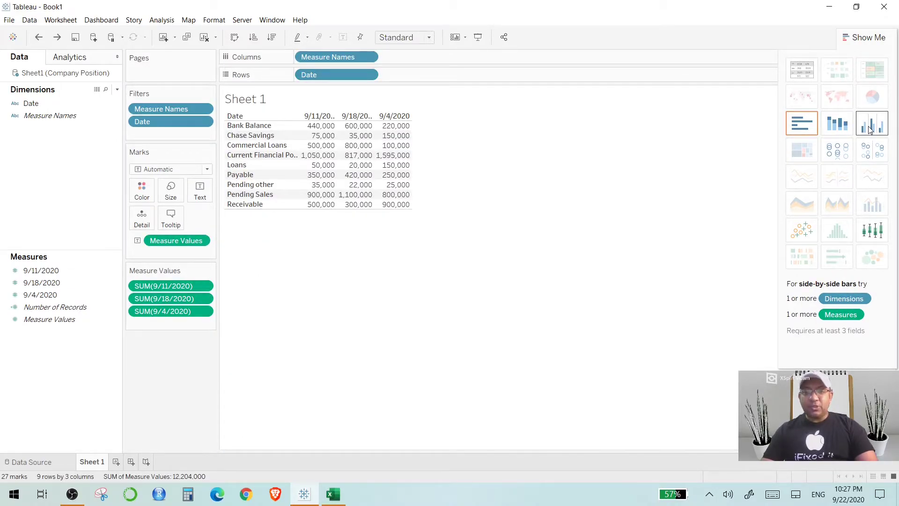
- Convert the table to a side-by-side bars chart and collapse the Show Me chart suggestions
{"action": "left_click", "coordinate": [870, 126]}
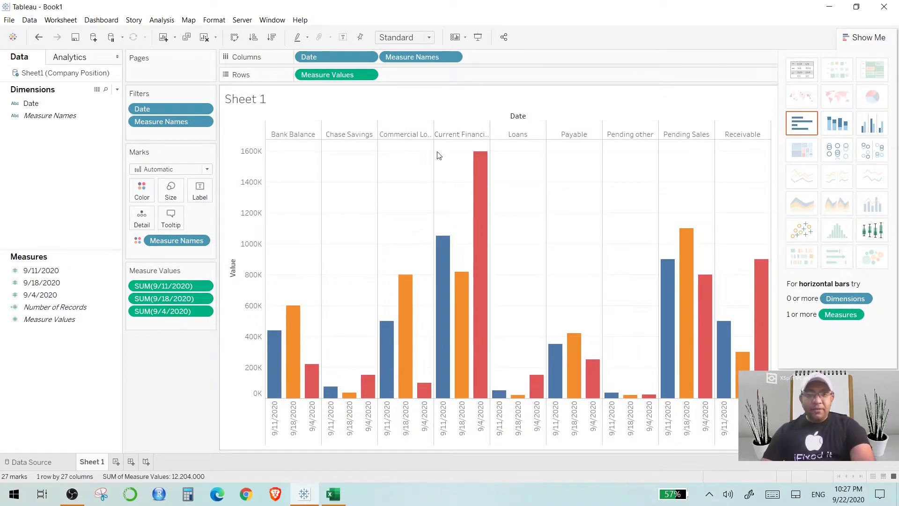
{"action": "left_click", "coordinate": [865, 37]}
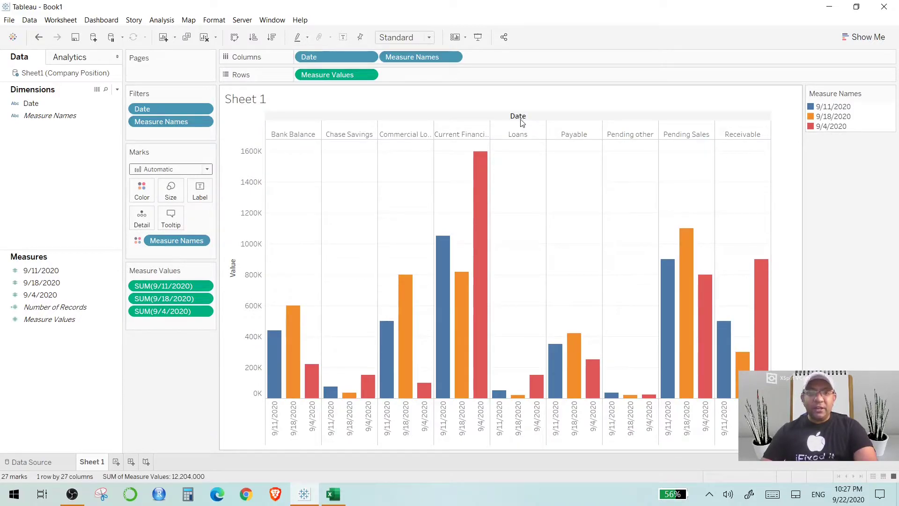
- Color the bars by the Date dimension in place of Measure Names
{"action": "left_click", "coordinate": [35, 104]}
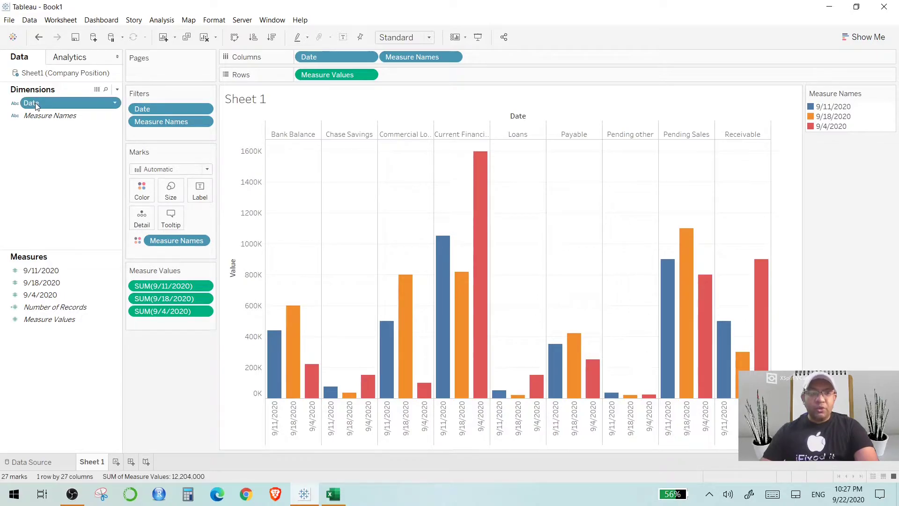
{"action": "left_click", "coordinate": [36, 105]}
{"action": "key", "text": "Return"}
{"action": "left_click_drag", "start_coordinate": [51, 109], "coordinate": [191, 241]}
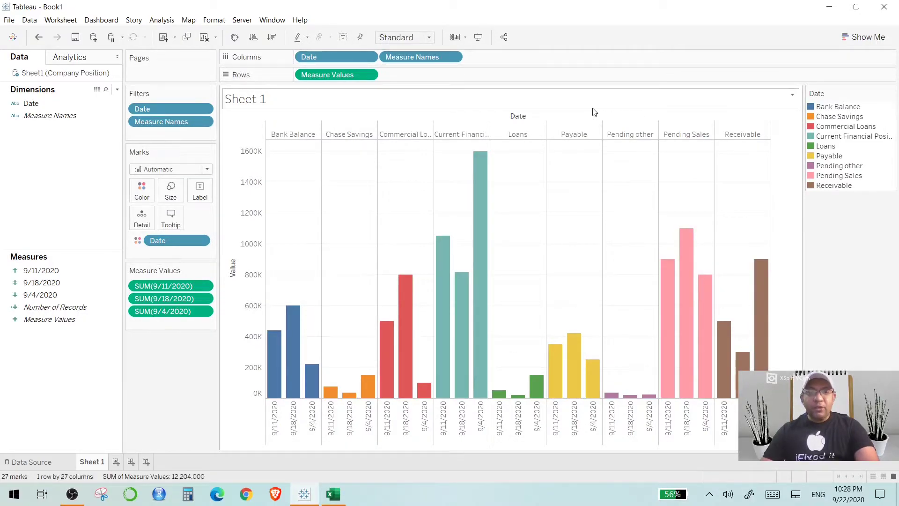
- Swap the chart's rows and columns to preview horizontal bars, and swap them back
{"action": "left_click", "coordinate": [237, 40]}
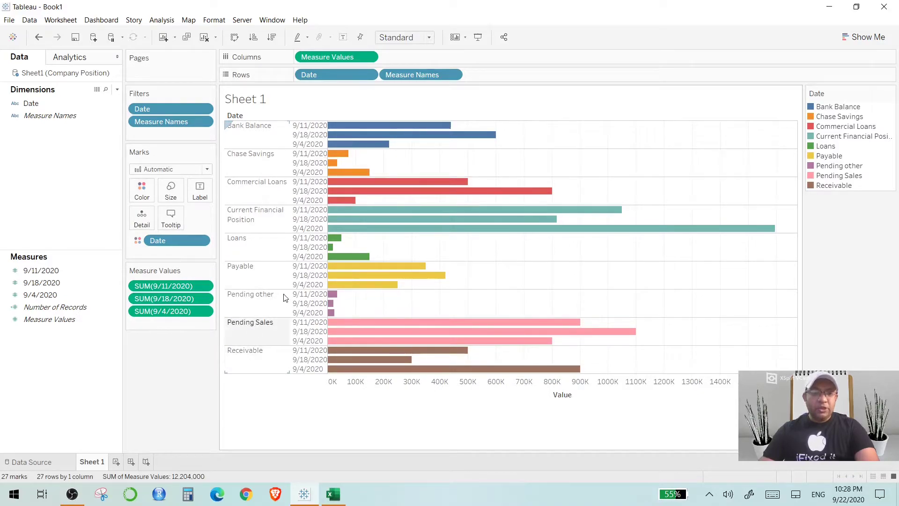
{"action": "left_click", "coordinate": [234, 38]}
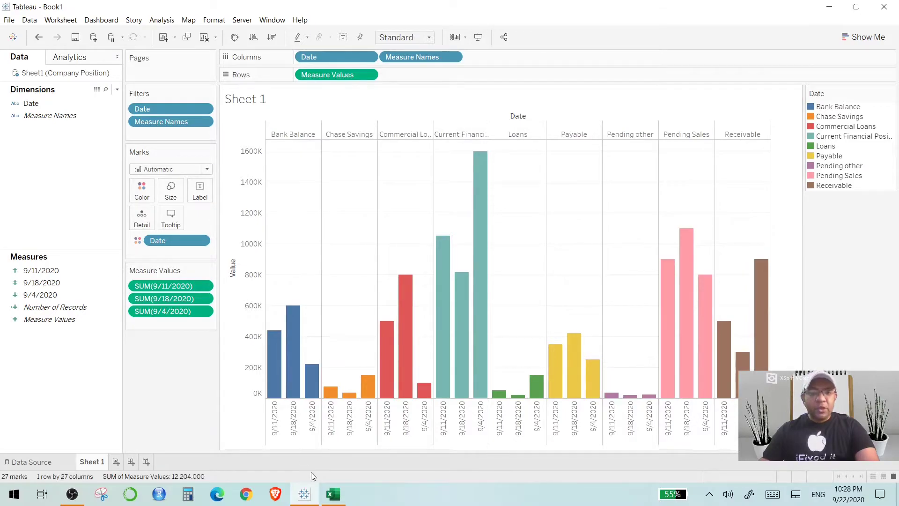
- Compare the chart's category order with the Company Position sheet in Excel and return to Tableau
{"action": "left_click", "coordinate": [333, 494]}
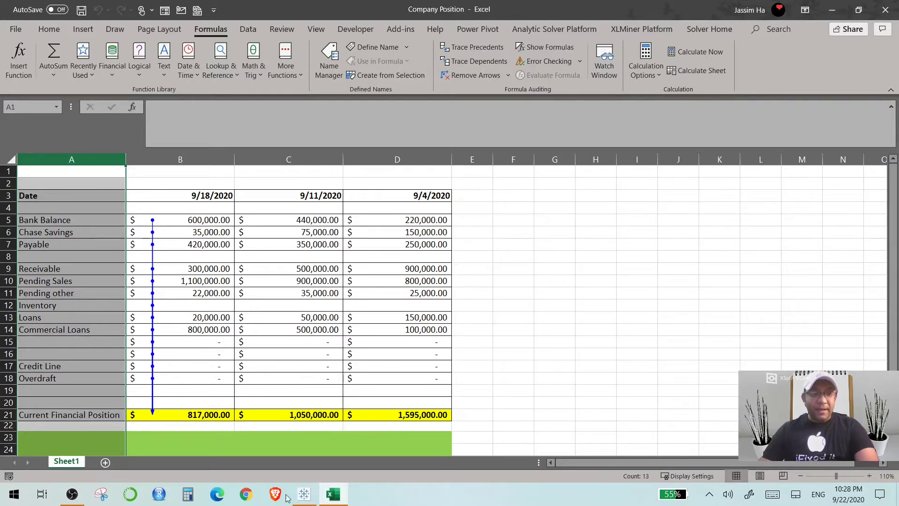
{"action": "left_click", "coordinate": [303, 494]}
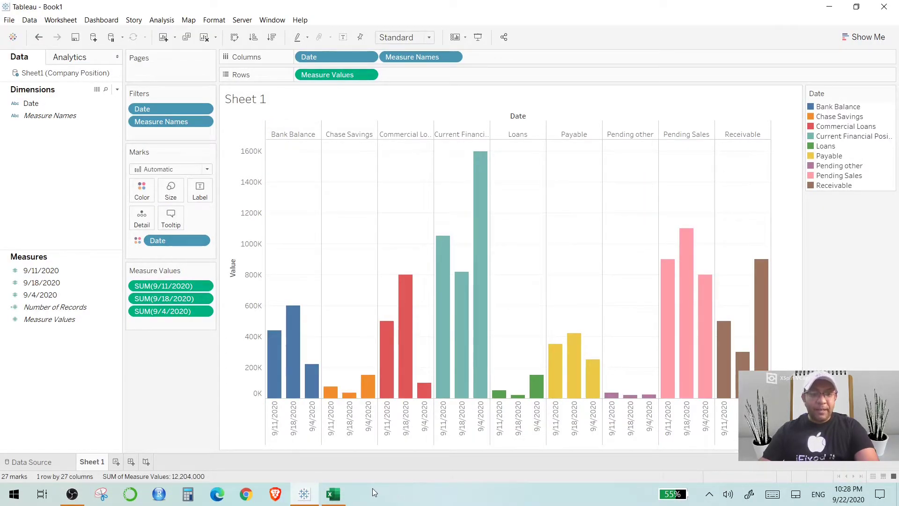
{"action": "left_click", "coordinate": [333, 494]}
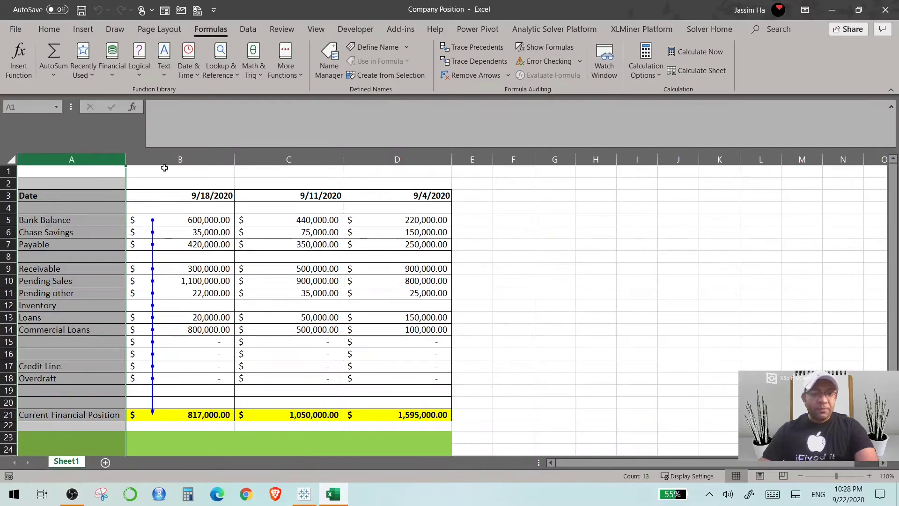
{"action": "left_click", "coordinate": [304, 494]}
{"action": "left_click", "coordinate": [333, 494]}
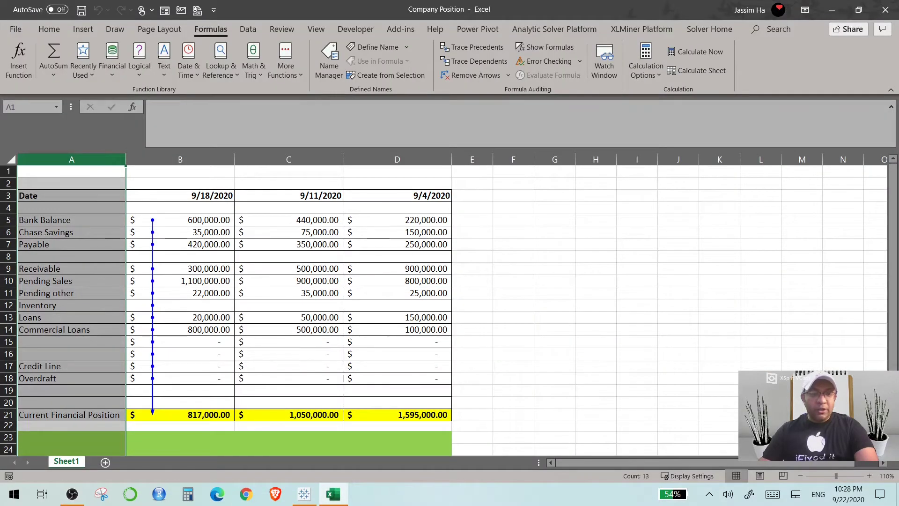
{"action": "left_click", "coordinate": [303, 494]}
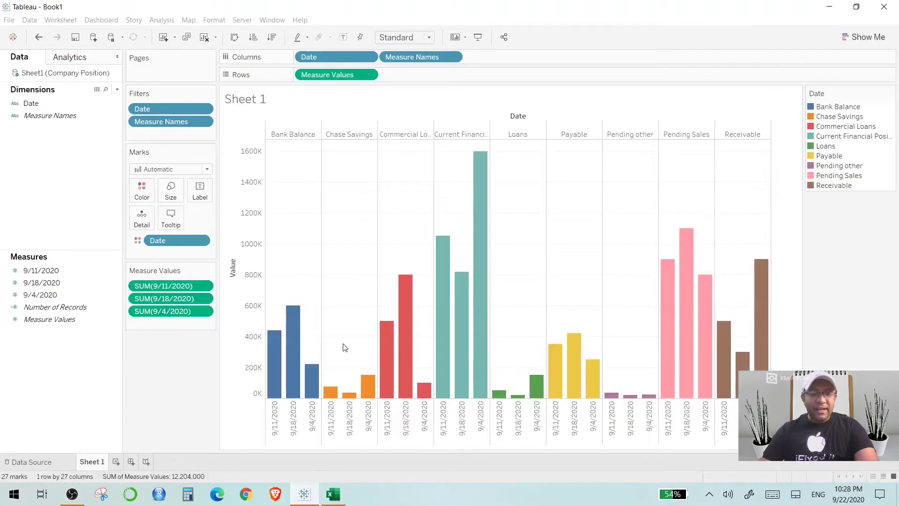
- Move the Loans category directly after Bank Balance in the chart and clear the selection
{"action": "left_click", "coordinate": [516, 135]}
{"action": "left_click", "coordinate": [519, 134]}
{"action": "left_click", "coordinate": [519, 135]}
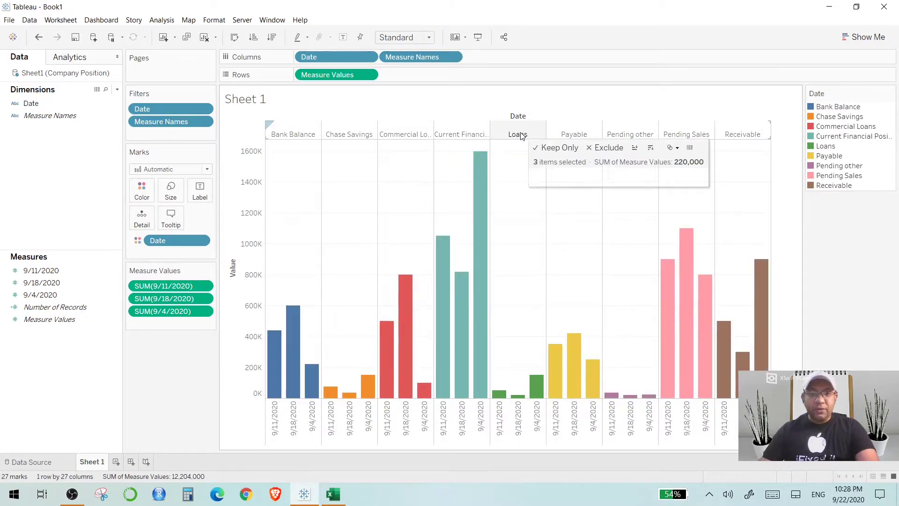
{"action": "left_click_drag", "start_coordinate": [414, 127], "coordinate": [332, 129]}
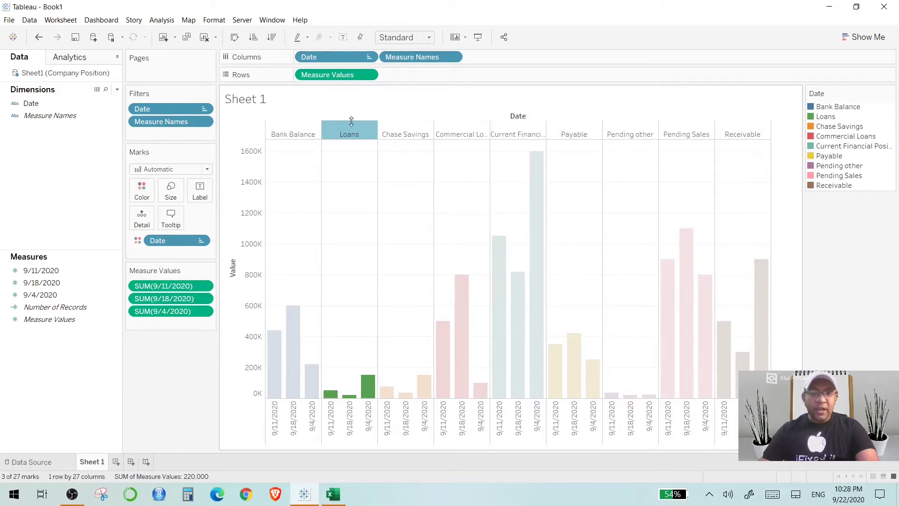
{"action": "left_click", "coordinate": [855, 263]}
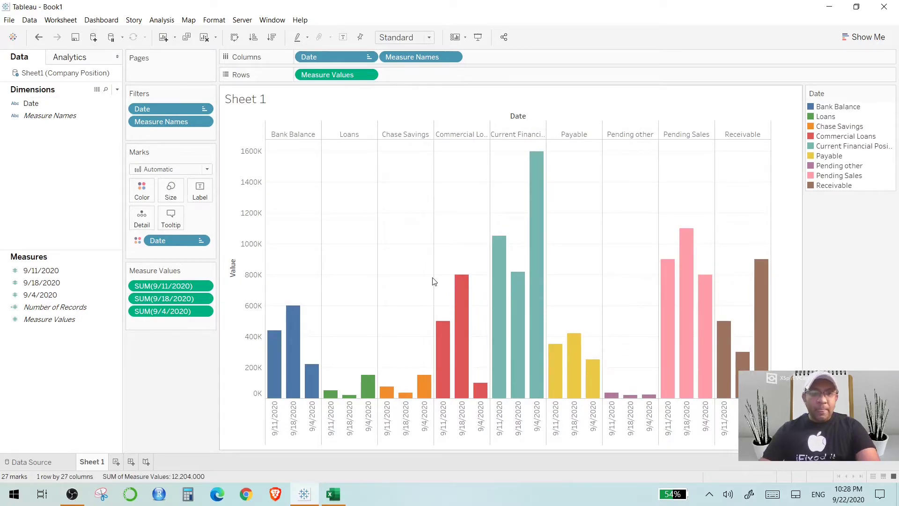
- Label the bars with Measure Values
{"action": "mouse_move", "coordinate": [283, 355]}
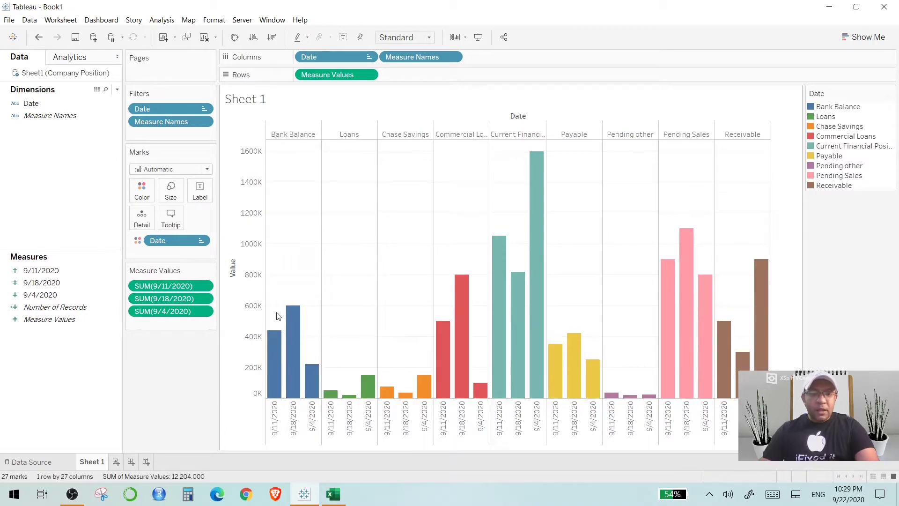
{"action": "mouse_move", "coordinate": [293, 321]}
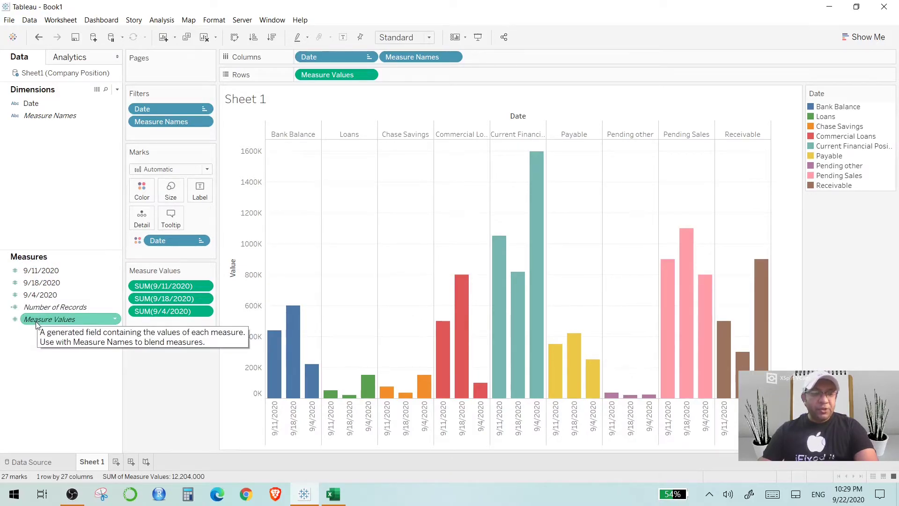
{"action": "left_click_drag", "start_coordinate": [37, 324], "coordinate": [199, 192]}
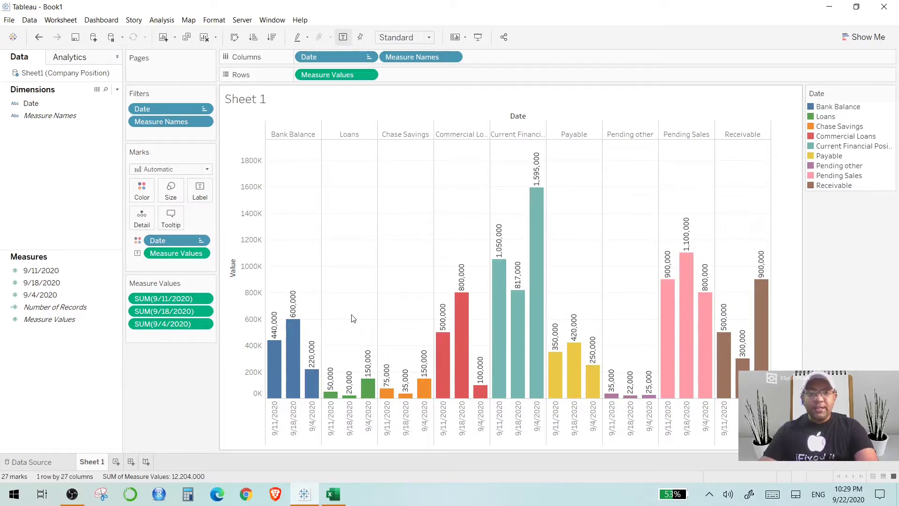
- Format the Measure Values labels as Currency (Custom) with 0 decimal places
{"action": "mouse_move", "coordinate": [542, 192]}
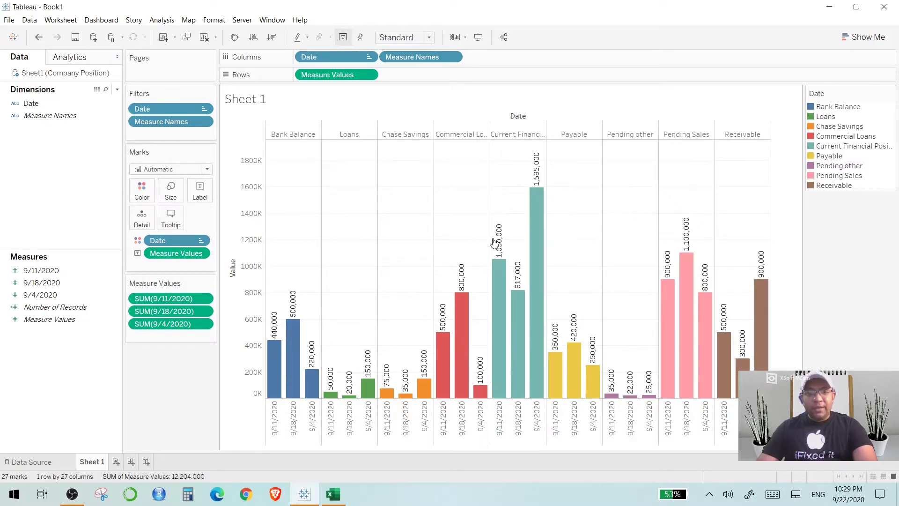
{"action": "mouse_move", "coordinate": [503, 244]}
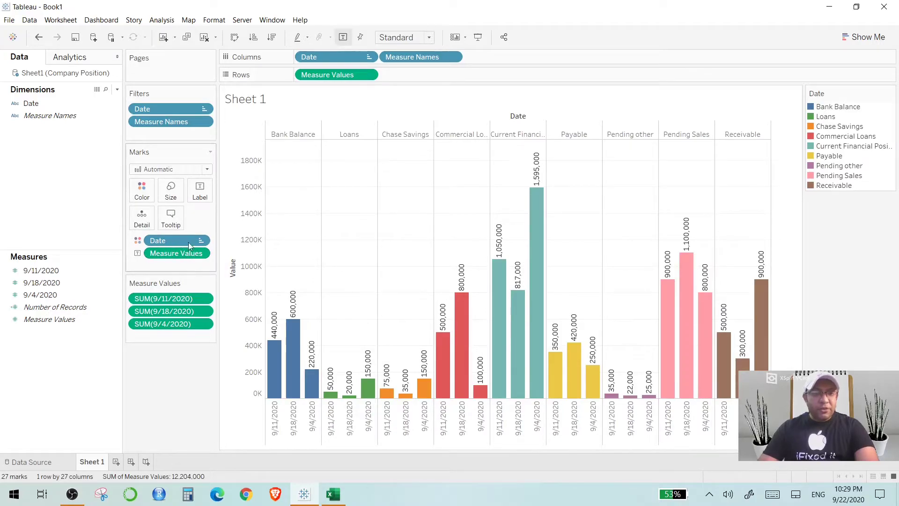
{"action": "left_click", "coordinate": [200, 254]}
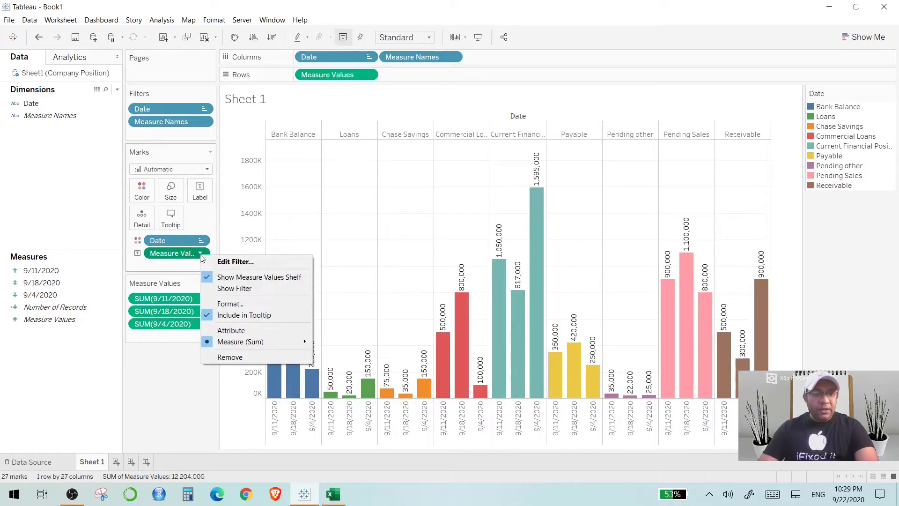
{"action": "left_click", "coordinate": [230, 304]}
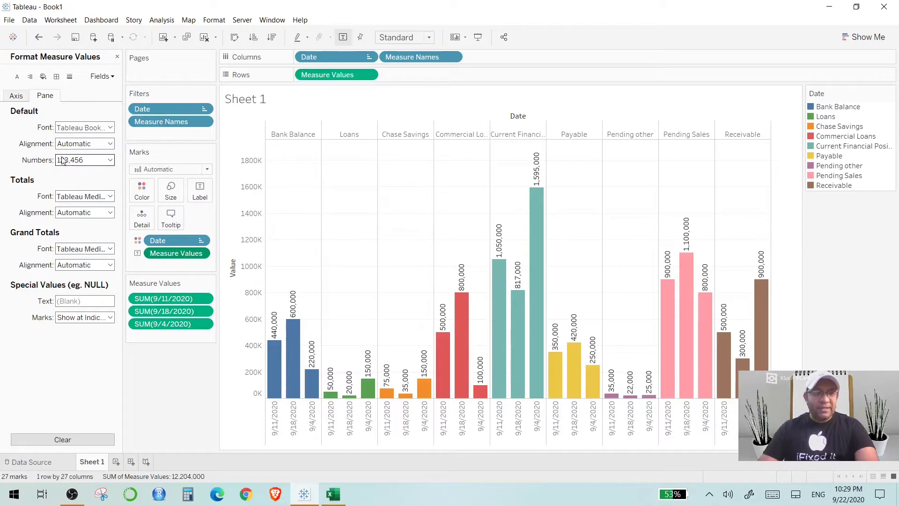
{"action": "left_click", "coordinate": [85, 162]}
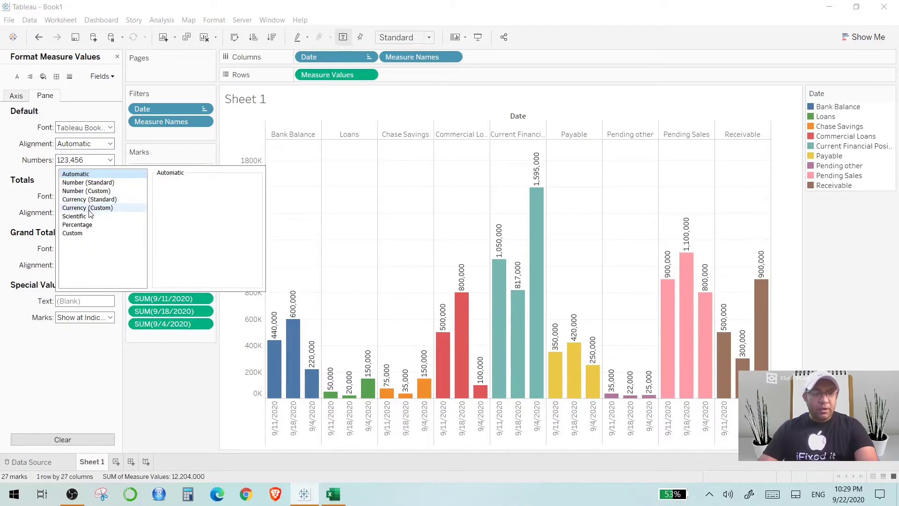
{"action": "left_click", "coordinate": [94, 209]}
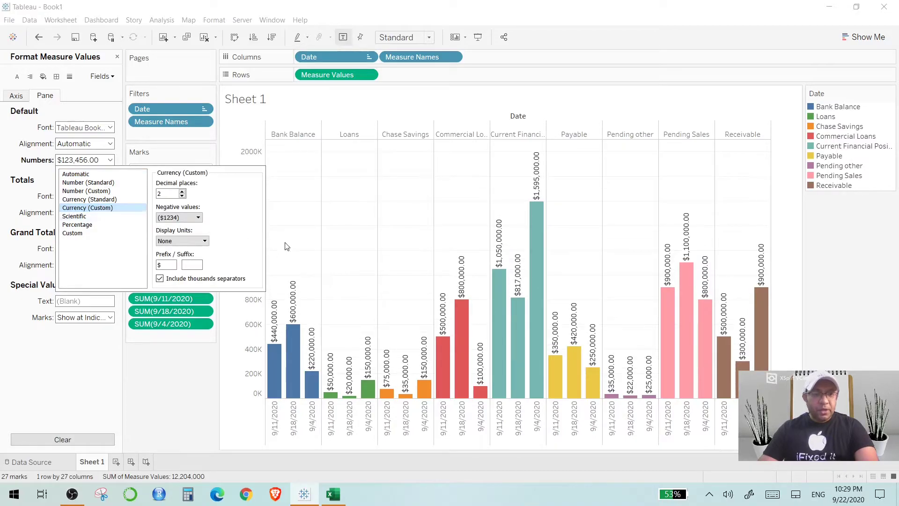
{"action": "left_click", "coordinate": [182, 196]}
{"action": "left_click", "coordinate": [182, 196]}
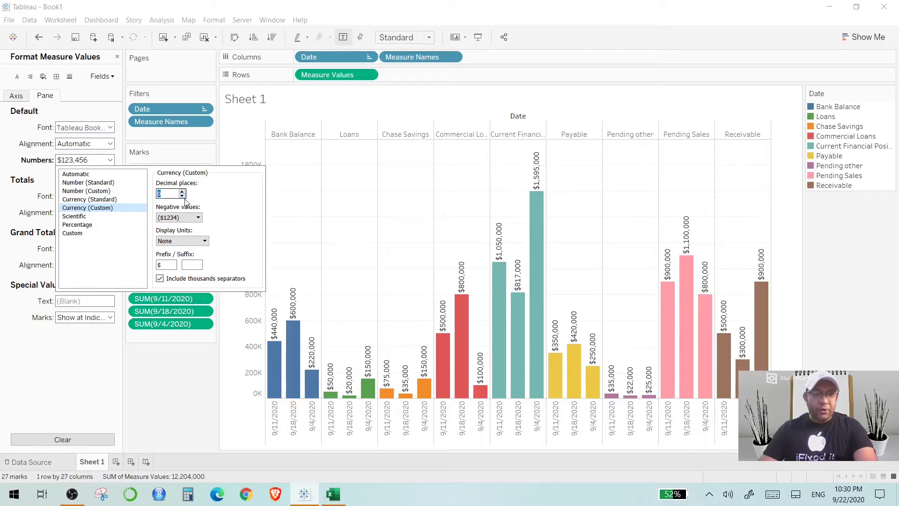
- Set the display units of the currency labels to Thousands (K) and close the number format options
{"action": "left_click", "coordinate": [183, 241]}
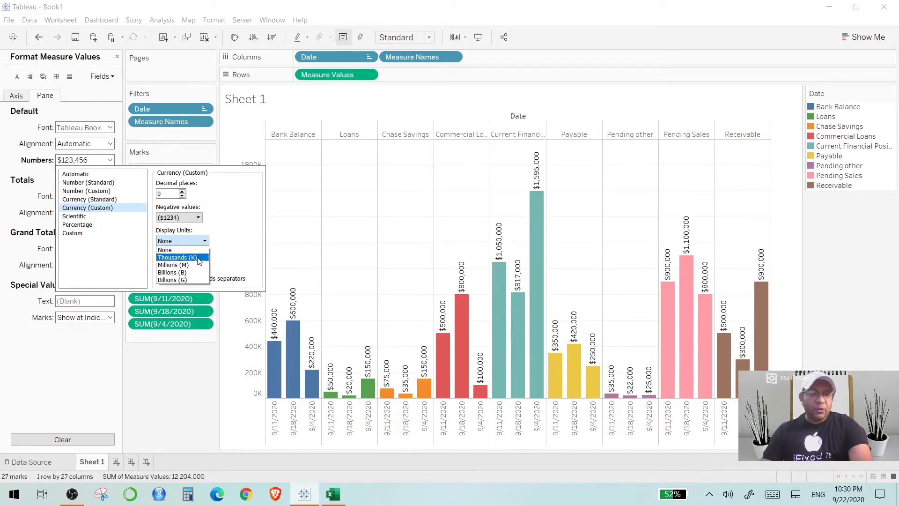
{"action": "left_click", "coordinate": [198, 258]}
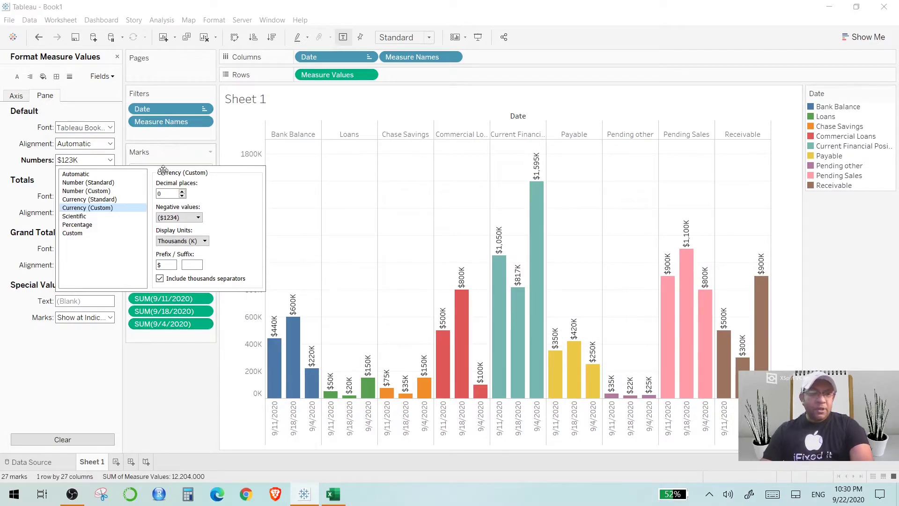
{"action": "left_click", "coordinate": [178, 382]}
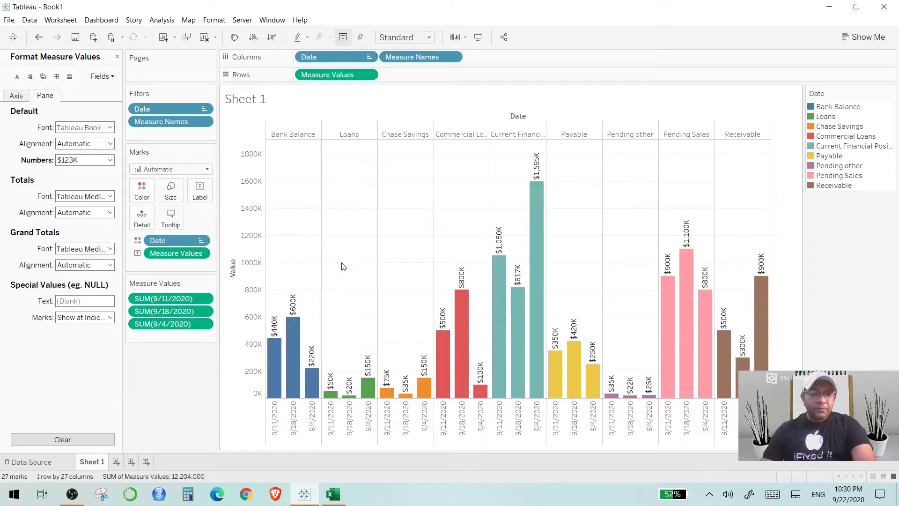
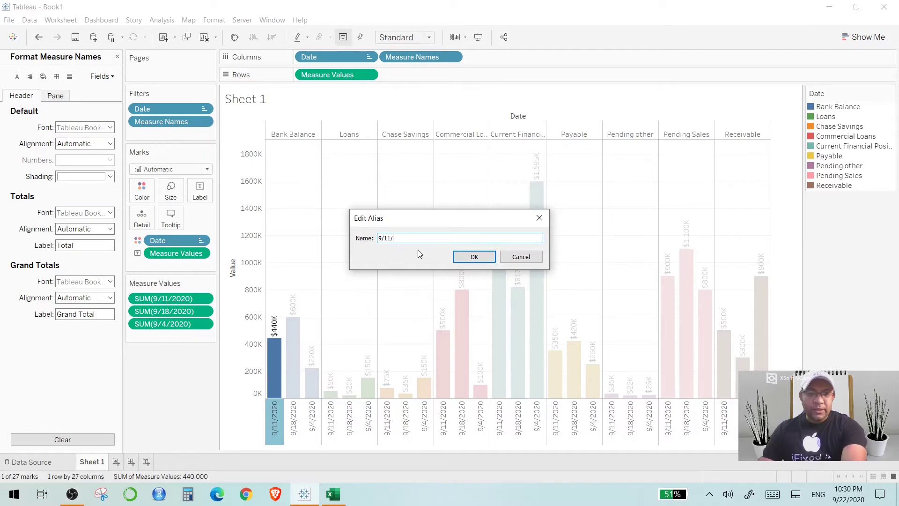
- Shorten the alias of the 9/11/2020 column header to 9/11
{"action": "key", "text": "BackSpace"}
{"action": "key", "text": "BackSpace"}
{"action": "left_click", "coordinate": [474, 257]}
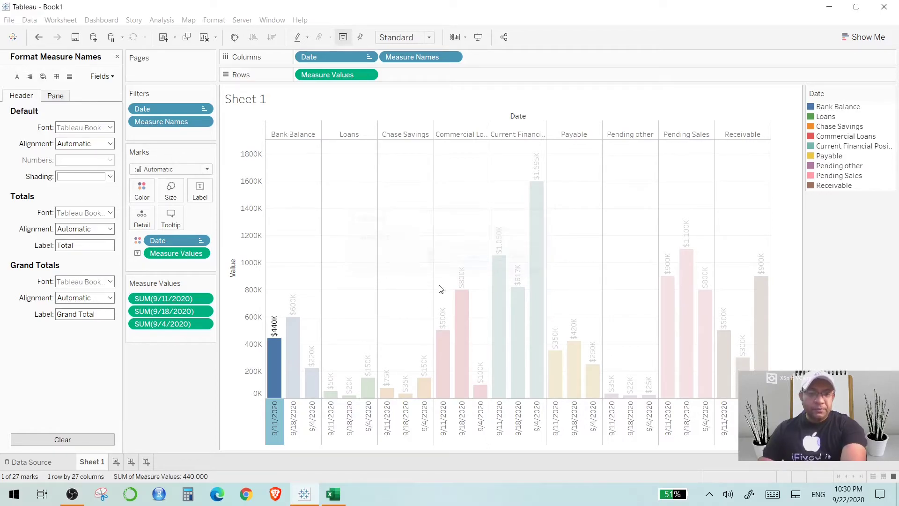
- Change the alias of the 9/18/2020 column header to 9/18
{"action": "right_click", "coordinate": [294, 416]}
{"action": "left_click", "coordinate": [313, 499]}
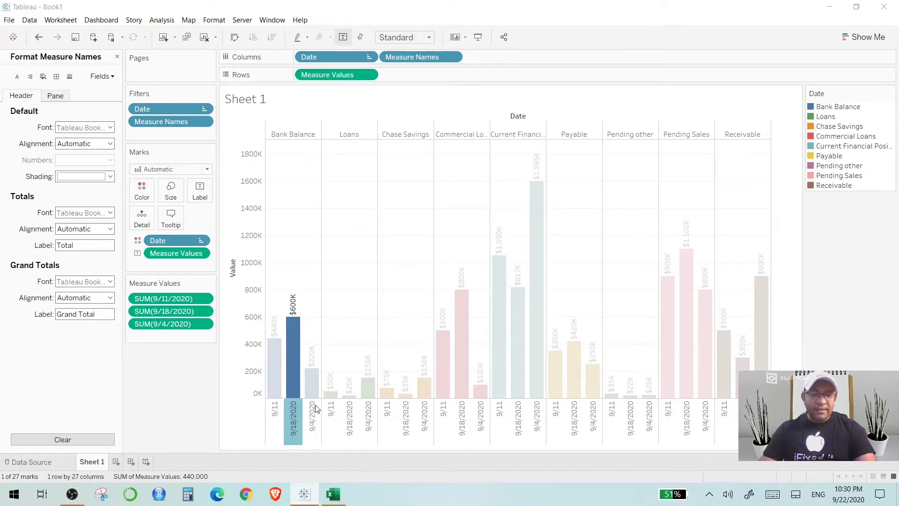
{"action": "left_click", "coordinate": [414, 241]}
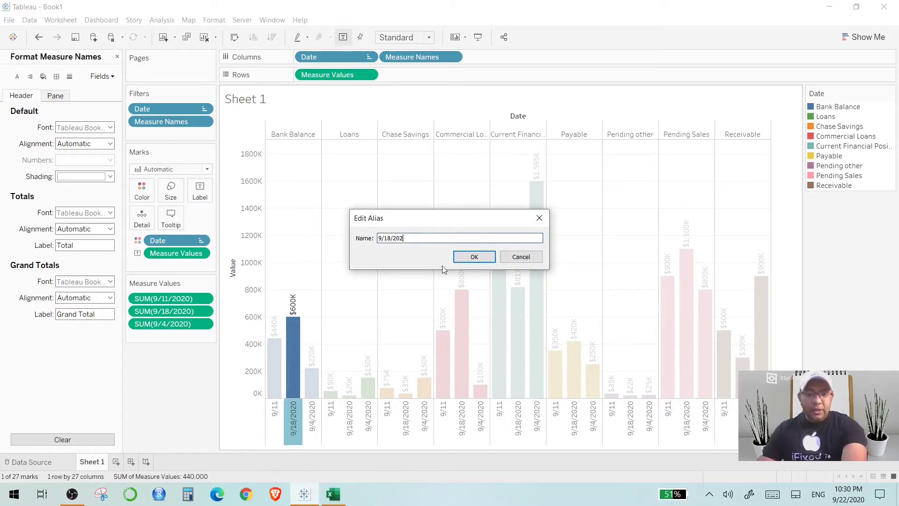
{"action": "key", "text": "BackSpace"}
{"action": "key", "text": "BackSpace"}
{"action": "key", "text": "BackSpace"}
{"action": "key", "text": "BackSpace"}
{"action": "key", "text": "BackSpace"}
{"action": "left_click", "coordinate": [474, 257]}
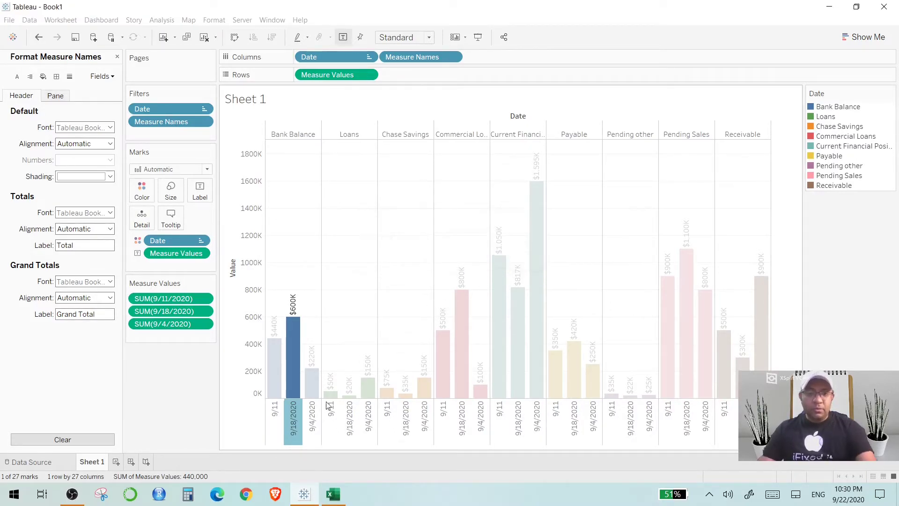
- Change the alias of the 9/4/2020 column header to 9/4 and clear the selection
{"action": "left_click", "coordinate": [316, 426]}
{"action": "right_click", "coordinate": [316, 426]}
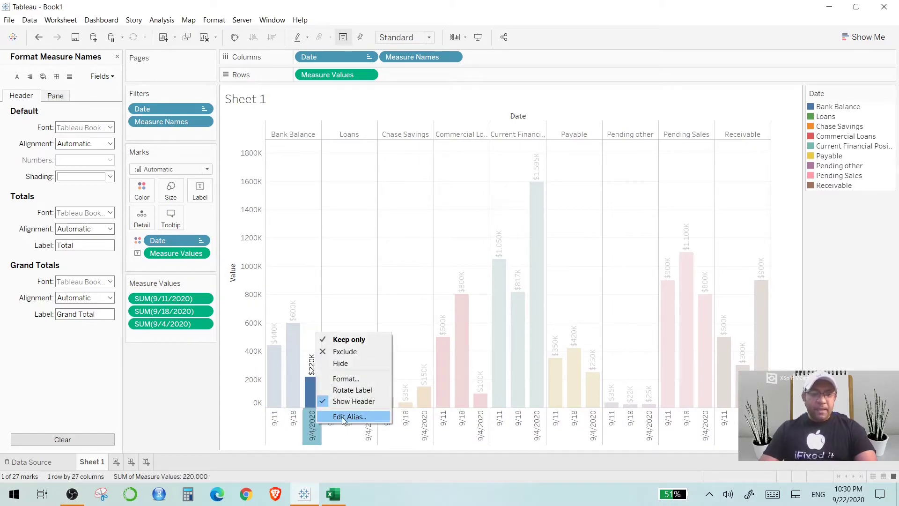
{"action": "left_click", "coordinate": [348, 421]}
{"action": "left_click", "coordinate": [456, 237]}
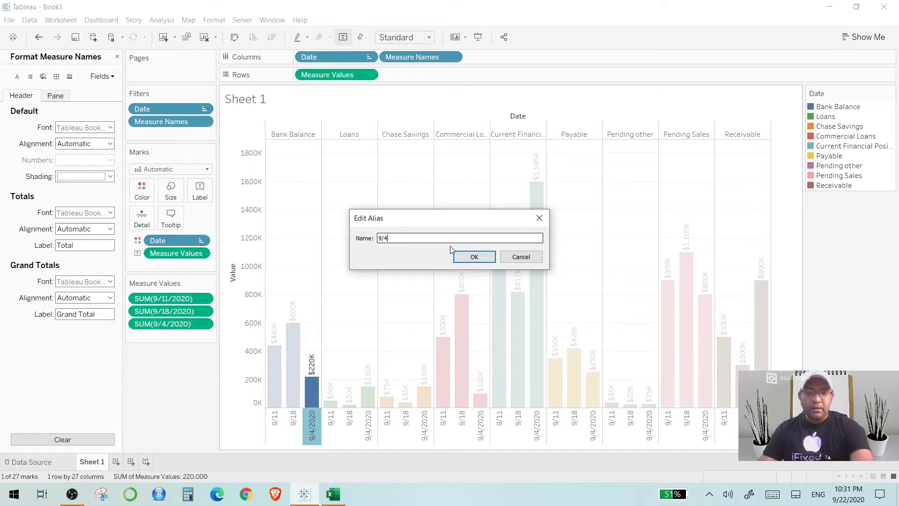
{"action": "left_click", "coordinate": [474, 256]}
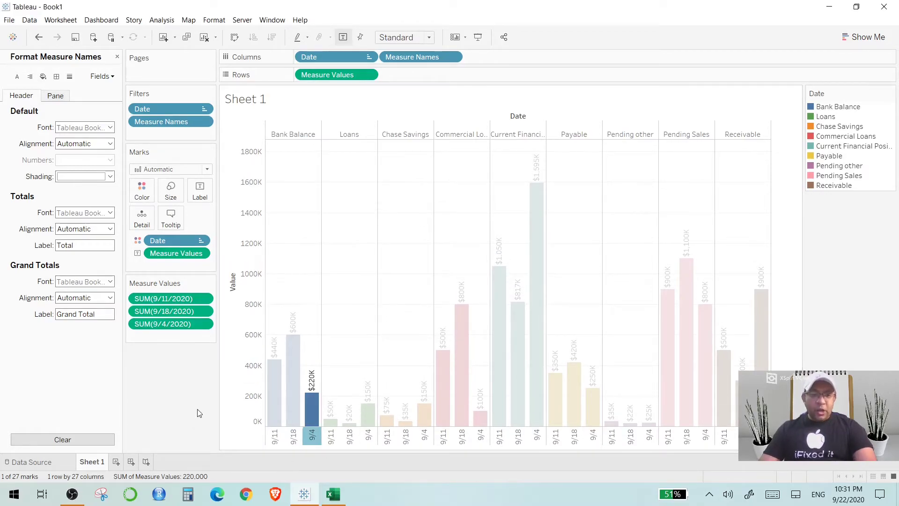
{"action": "key", "text": "Escape"}
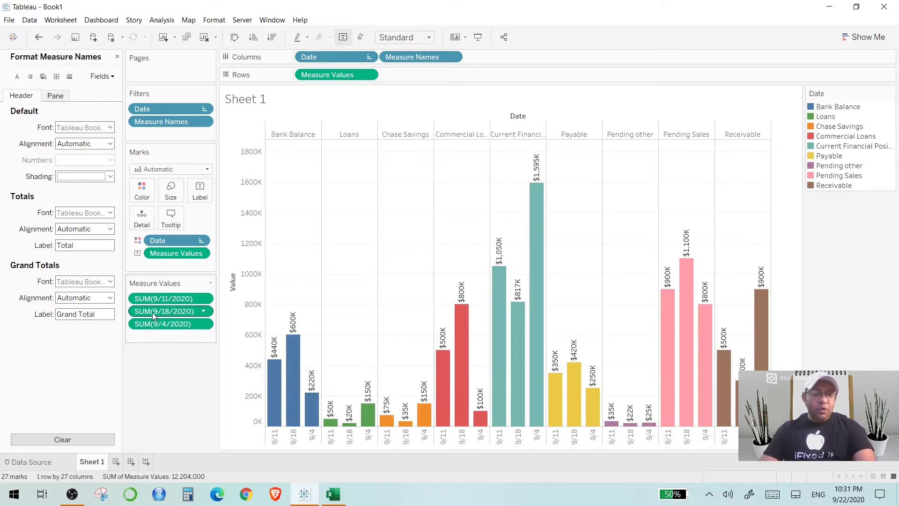
- Reorder the measure values so that SUM(9/18/2020) comes before SUM(9/11/2020)
{"action": "mouse_move", "coordinate": [139, 311]}
{"action": "left_mouse_down"}
{"action": "mouse_move", "coordinate": [136, 293]}
{"action": "mouse_move", "coordinate": [149, 313]}
{"action": "mouse_move", "coordinate": [143, 306]}
{"action": "left_mouse_up"}
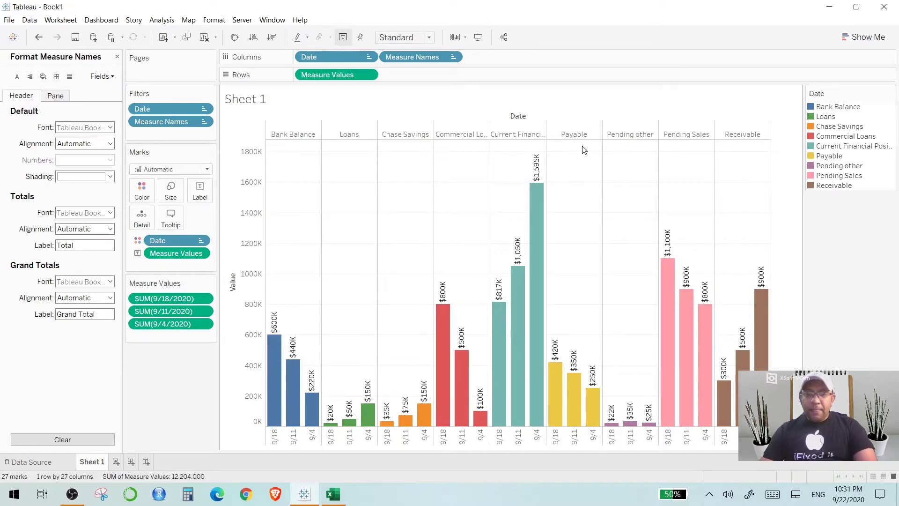
- Check the Current Financial Position row in the Excel sheet, and select the matching category header in the Tableau chart
{"action": "left_click", "coordinate": [333, 493]}
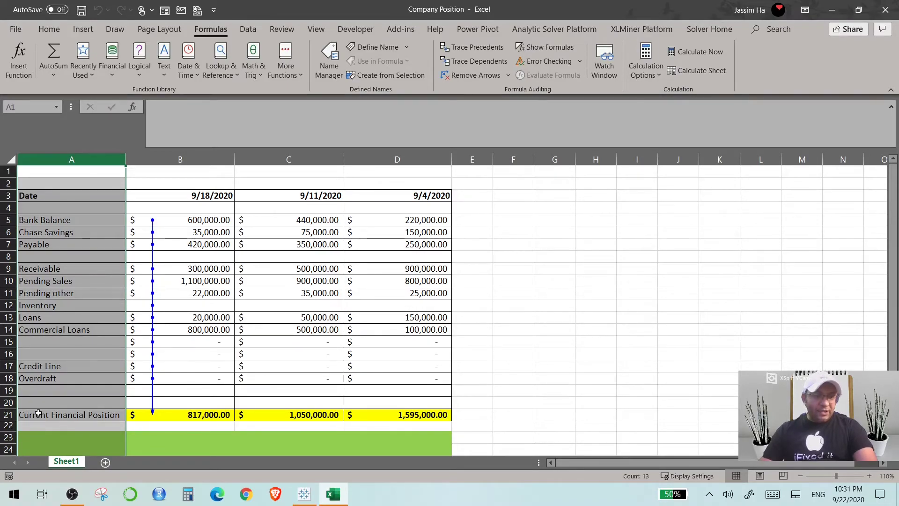
{"action": "left_click", "coordinate": [80, 413]}
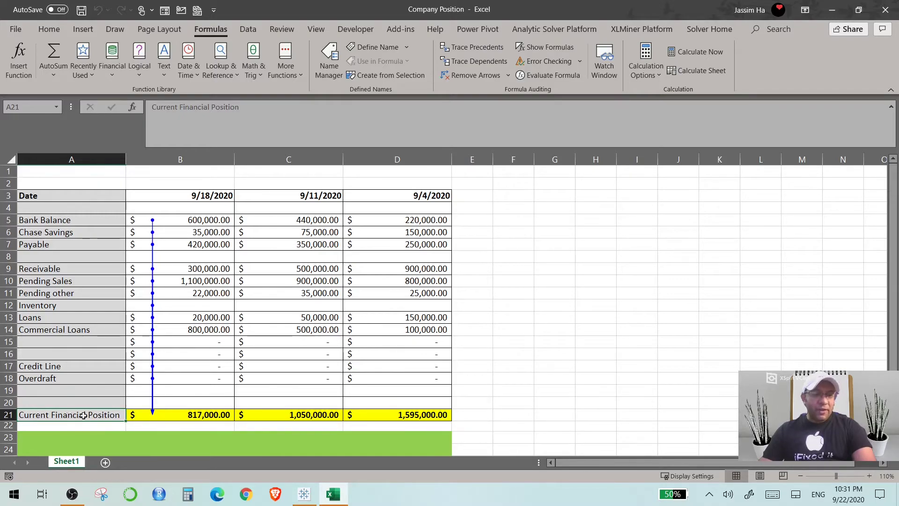
{"action": "left_click", "coordinate": [305, 495]}
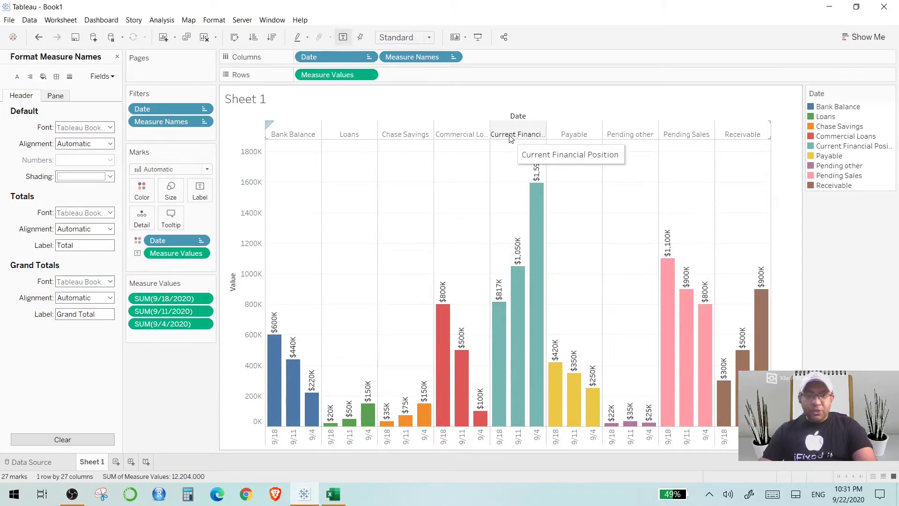
{"action": "left_click", "coordinate": [524, 135]}
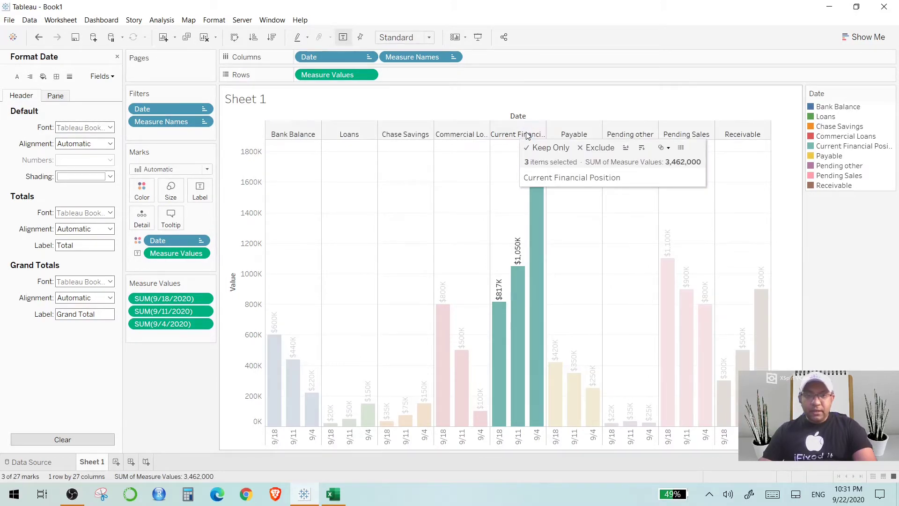
- Move the Current Financial Position category to the end of the chart, after Receivable, and clear the selection
{"action": "left_click_drag", "start_coordinate": [768, 127], "coordinate": [770, 130]}
{"action": "key", "text": "Escape"}
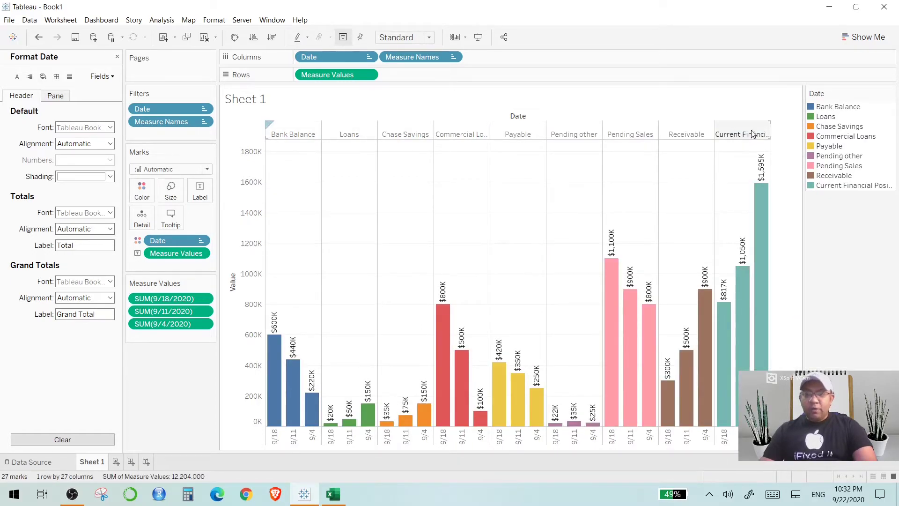
{"action": "mouse_move", "coordinate": [726, 326]}
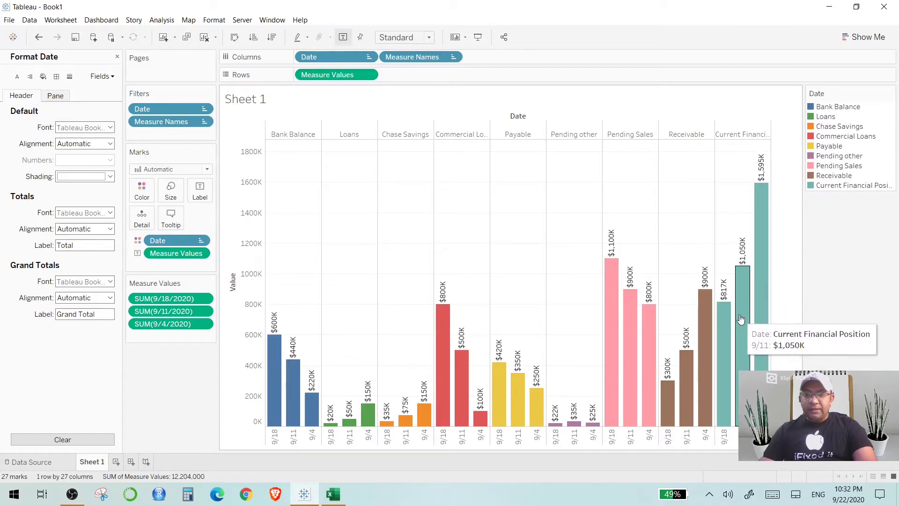
{"action": "mouse_move", "coordinate": [760, 243]}
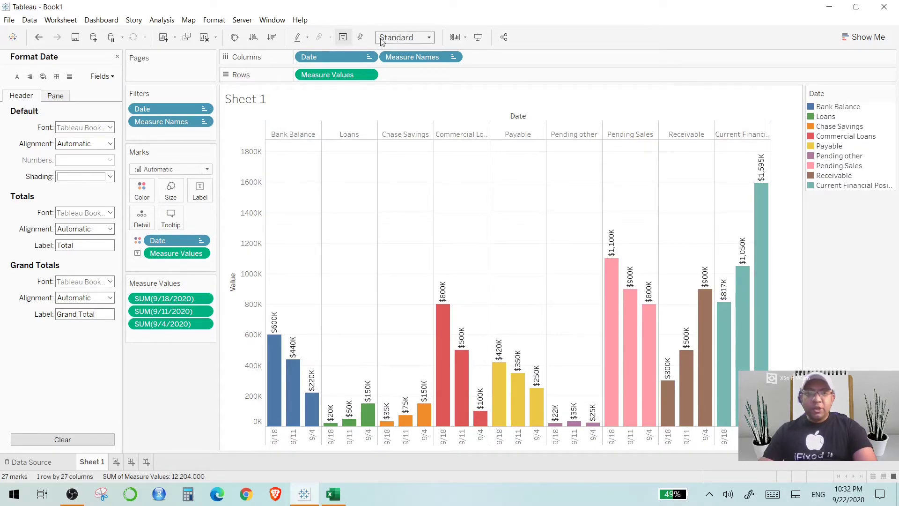
- Try the Entire View, Fit Width, Fit Height and Standard fit options on the chart, ending on Entire View
{"action": "left_click", "coordinate": [428, 39]}
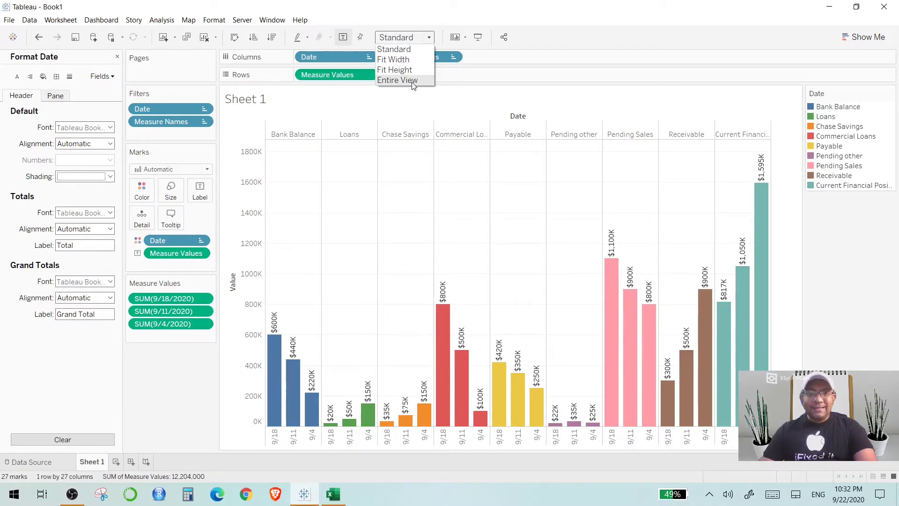
{"action": "left_click", "coordinate": [401, 81]}
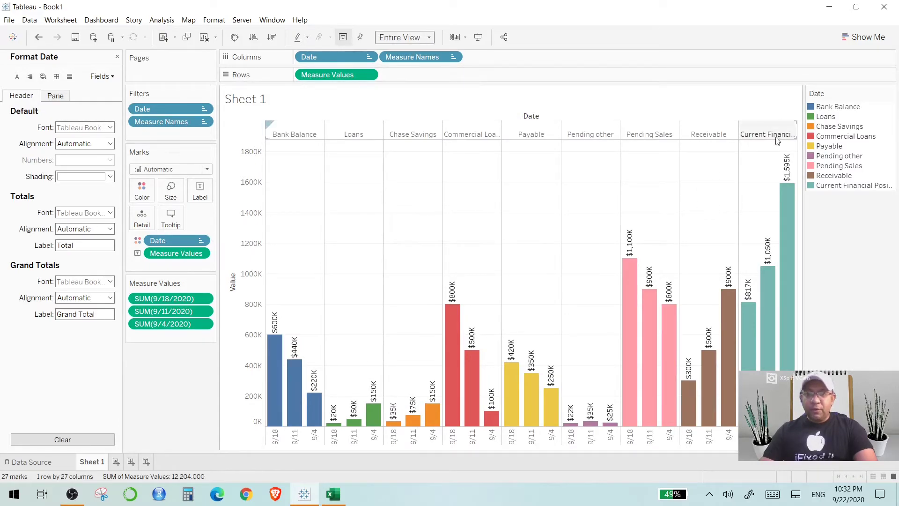
{"action": "left_click", "coordinate": [429, 37]}
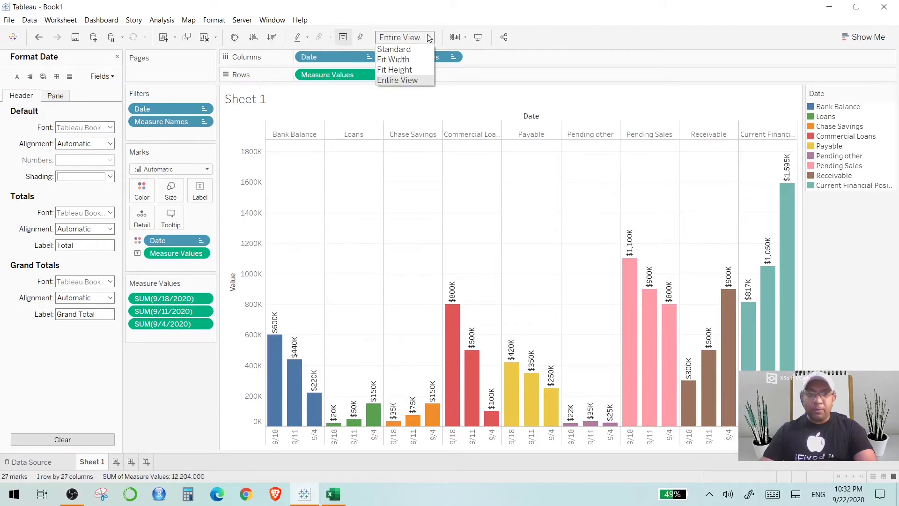
{"action": "left_click", "coordinate": [417, 60]}
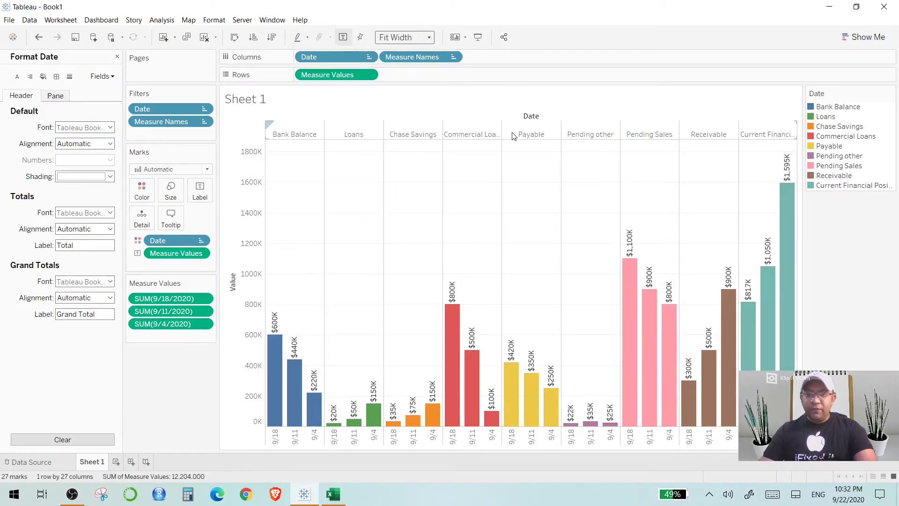
{"action": "left_click", "coordinate": [429, 37]}
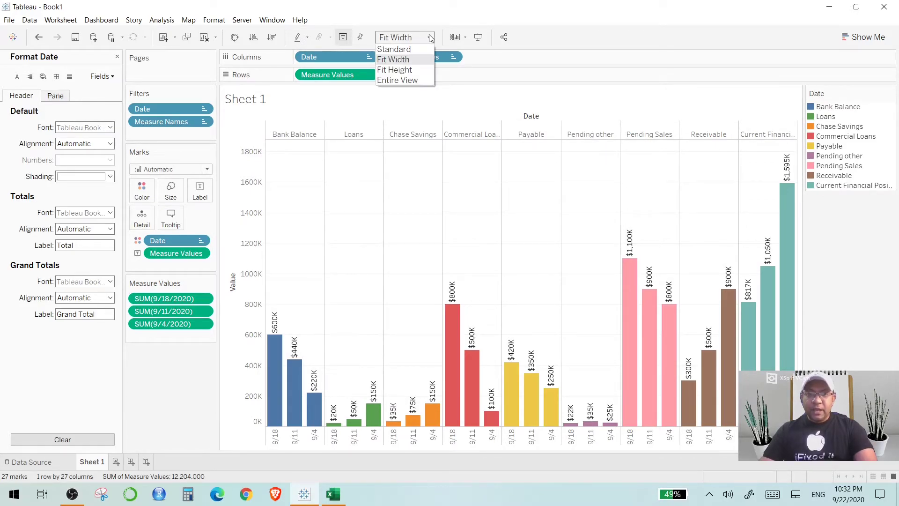
{"action": "left_click", "coordinate": [409, 71]}
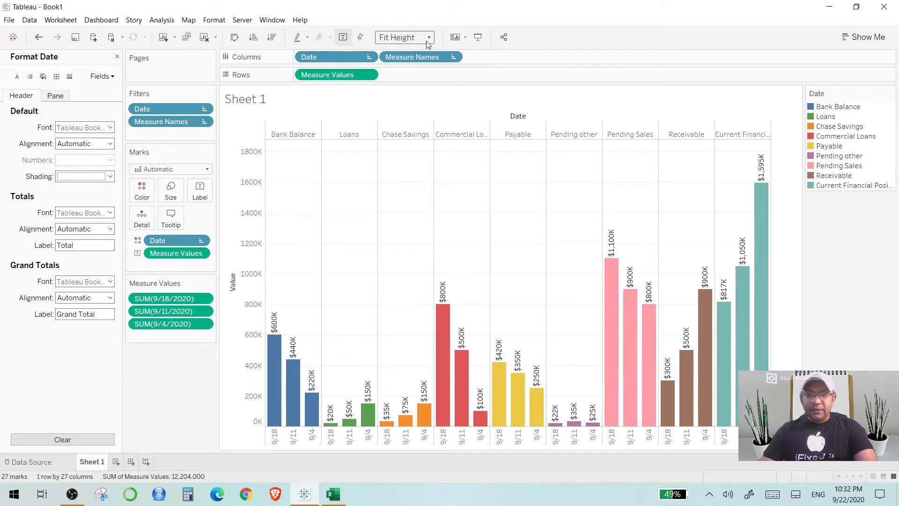
{"action": "left_click", "coordinate": [428, 38]}
{"action": "left_click", "coordinate": [428, 48]}
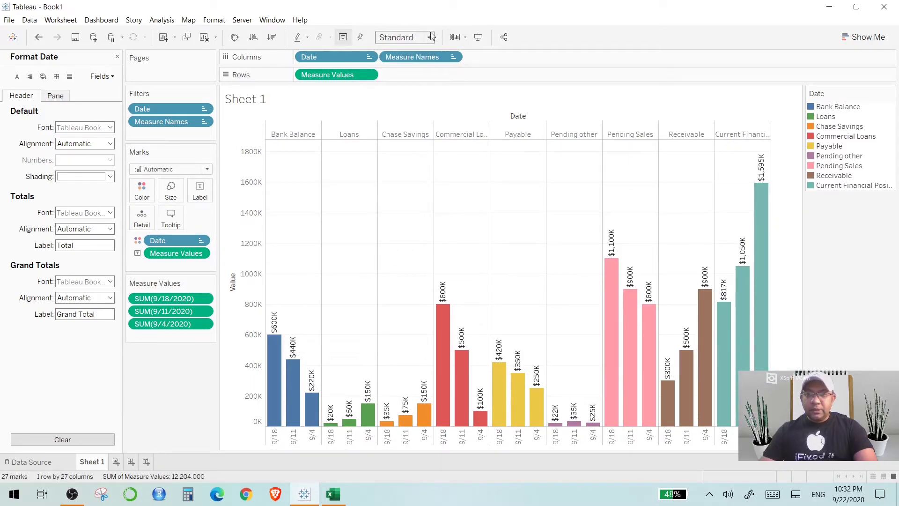
{"action": "left_click", "coordinate": [431, 37]}
{"action": "left_click", "coordinate": [411, 77]}
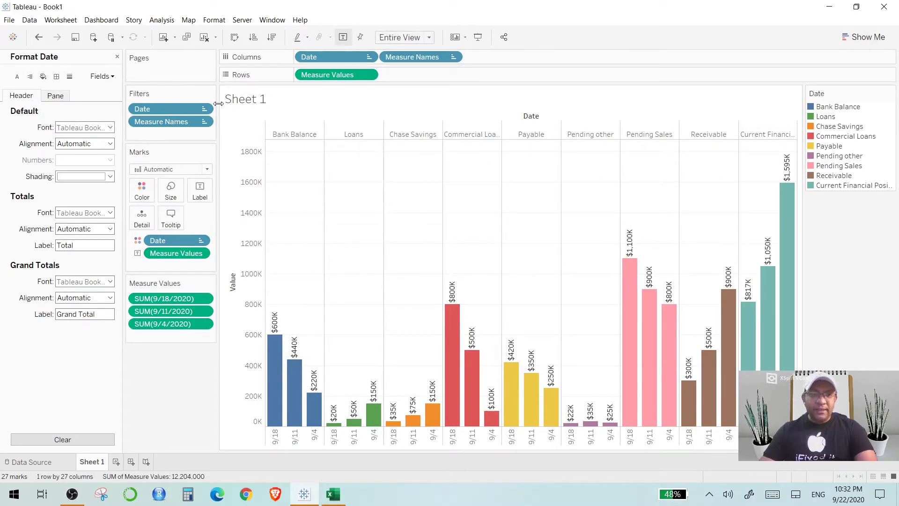
- Narrow the shelf cards, the Format Date pane and the color legend to give the chart more width
{"action": "left_click_drag", "start_coordinate": [219, 103], "coordinate": [160, 103]}
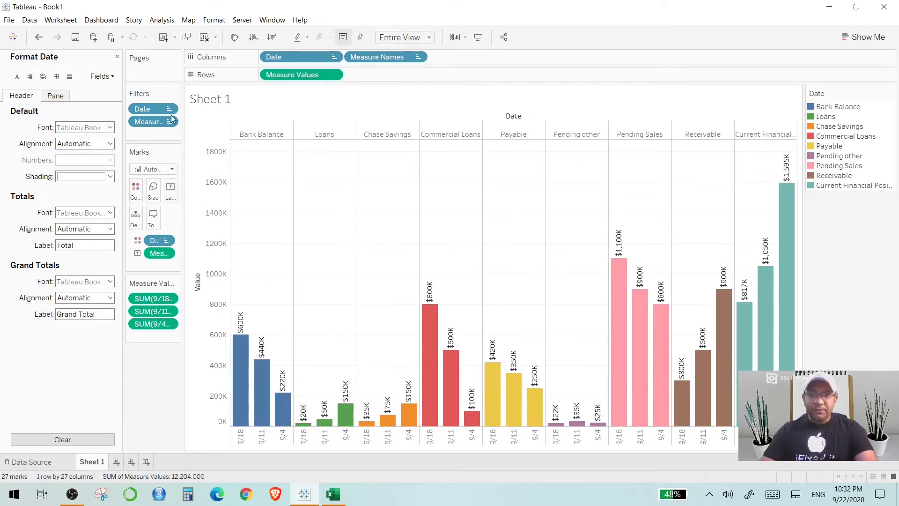
{"action": "left_click_drag", "start_coordinate": [124, 140], "coordinate": [61, 138]}
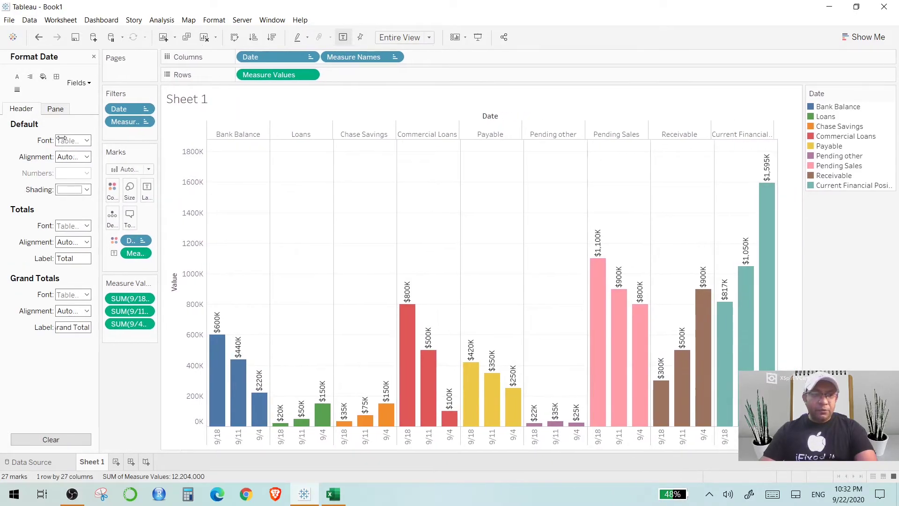
{"action": "left_click", "coordinate": [792, 134]}
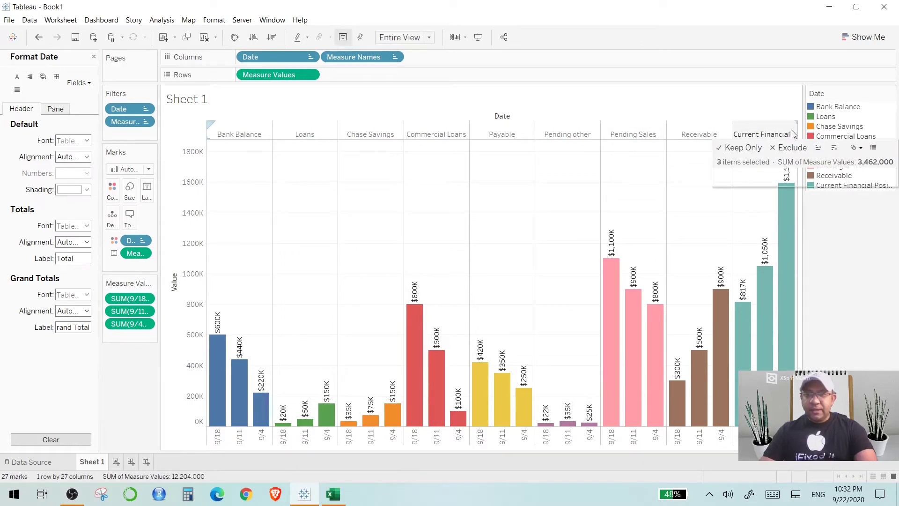
{"action": "left_click", "coordinate": [804, 213]}
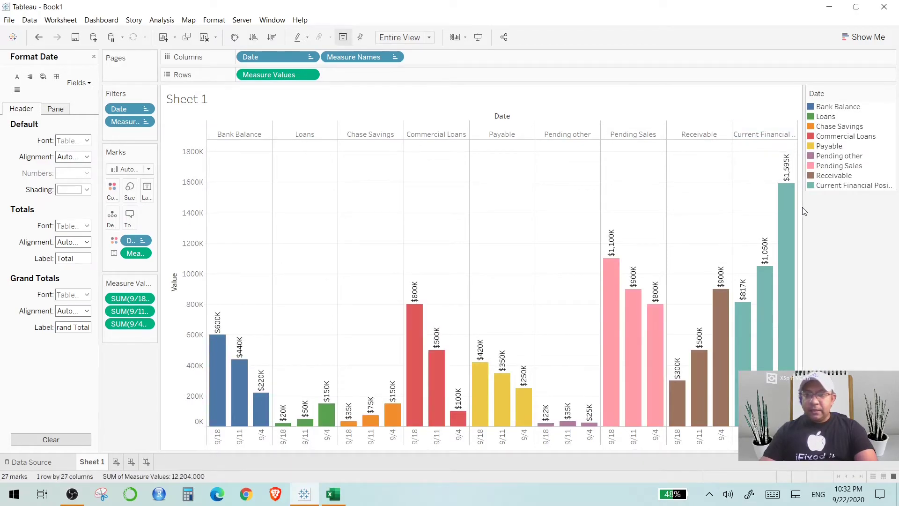
{"action": "left_click_drag", "start_coordinate": [804, 212], "coordinate": [852, 201]}
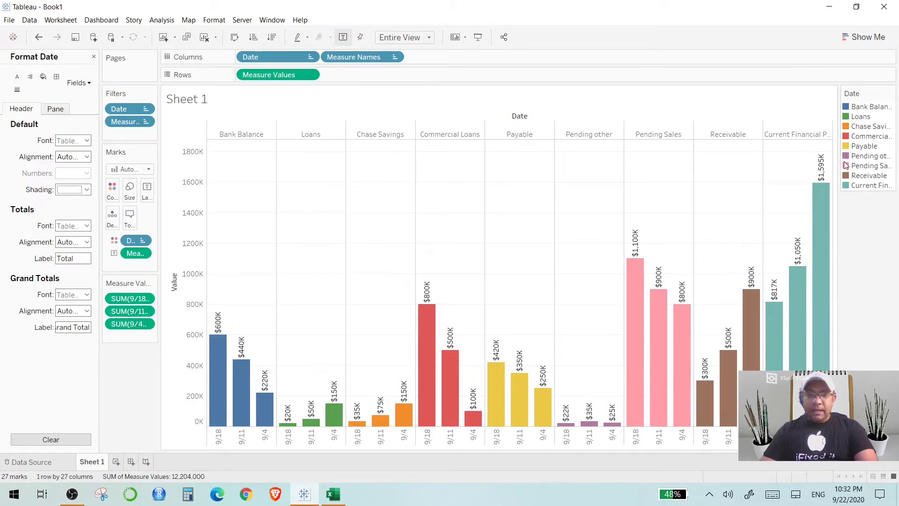
- Set the view to Fit Height and widen the chart's category columns so the full header names fit
{"action": "left_click", "coordinate": [430, 38]}
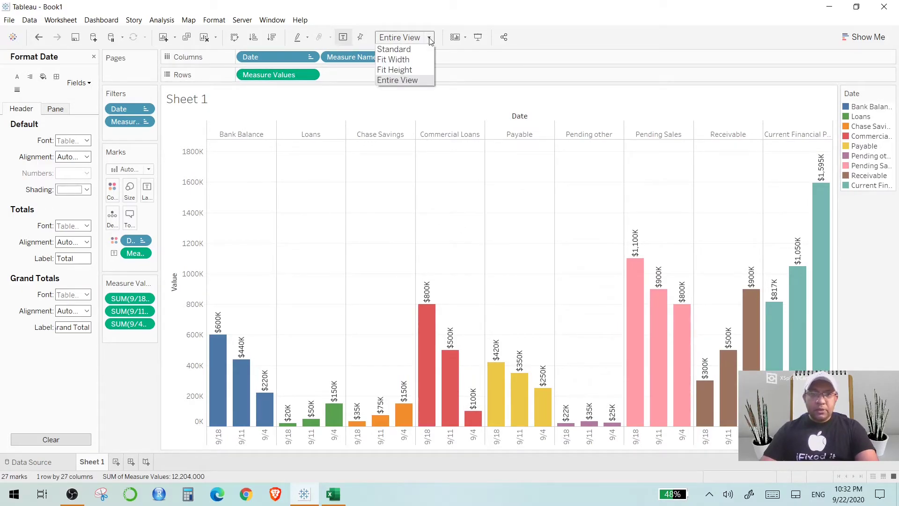
{"action": "left_click", "coordinate": [423, 71]}
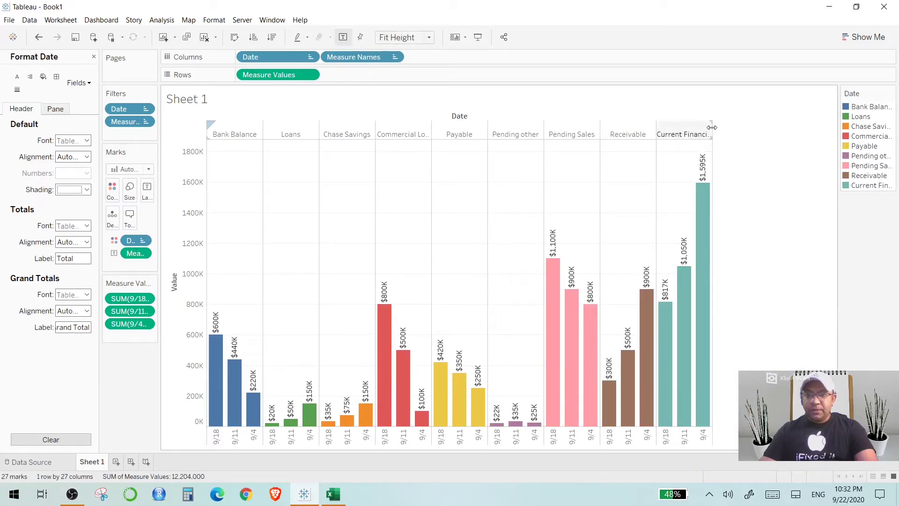
{"action": "left_click_drag", "start_coordinate": [711, 126], "coordinate": [766, 155]}
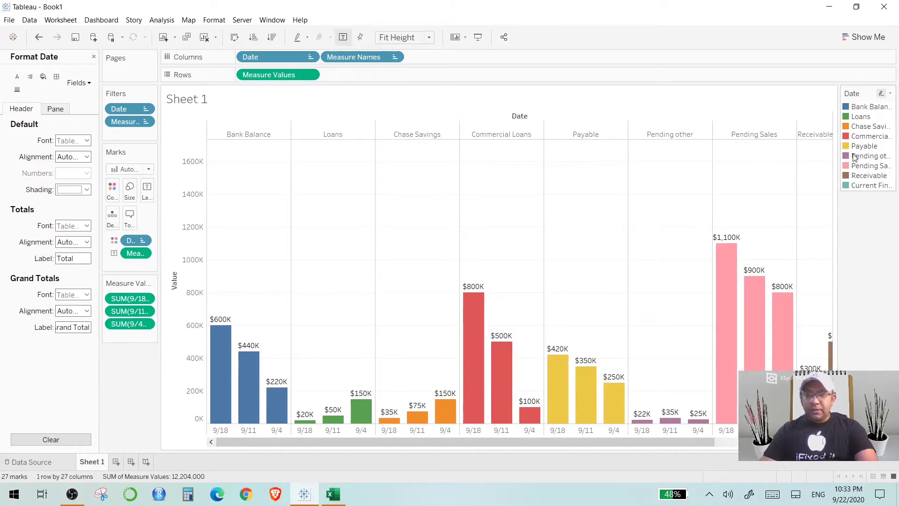
{"action": "left_click_drag", "start_coordinate": [661, 442], "coordinate": [772, 442]}
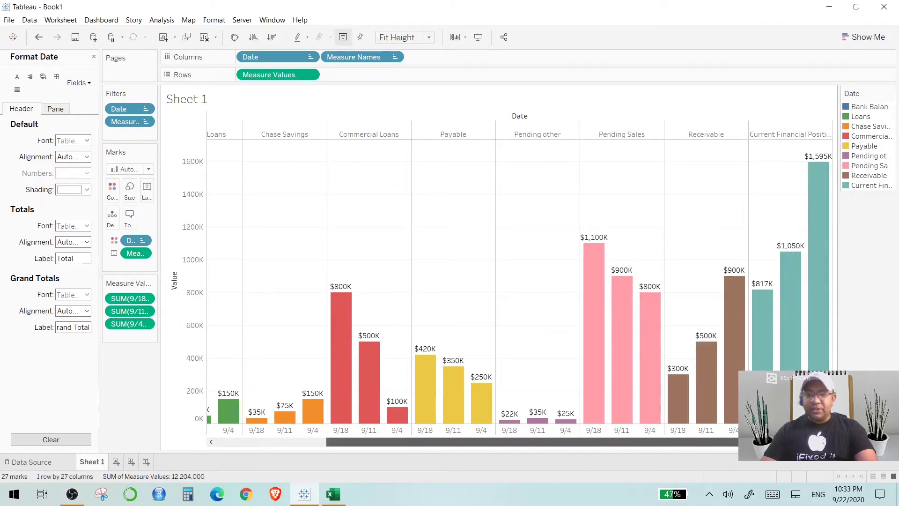
{"action": "left_click_drag", "start_coordinate": [680, 442], "coordinate": [361, 420]}
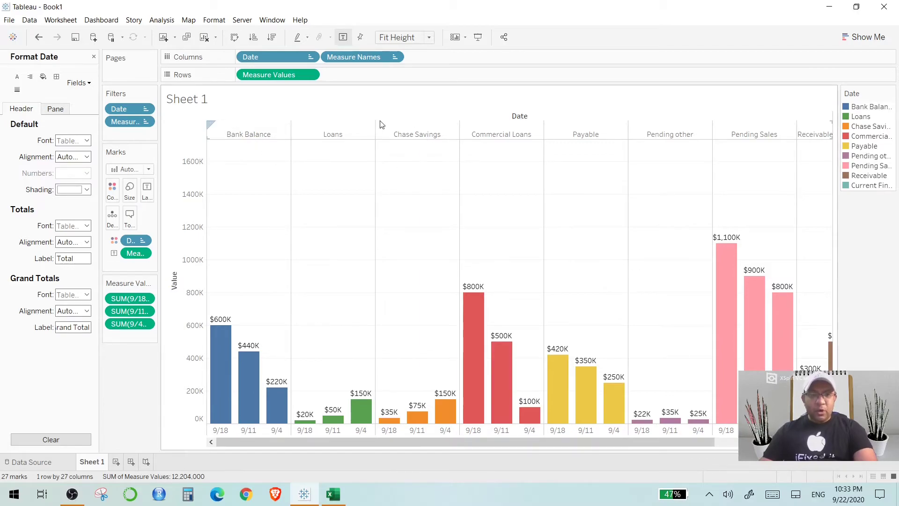
- Replace the sheet name placeholder in the chart title with "Company Position as on 9/18"
{"action": "double_click", "coordinate": [197, 101]}
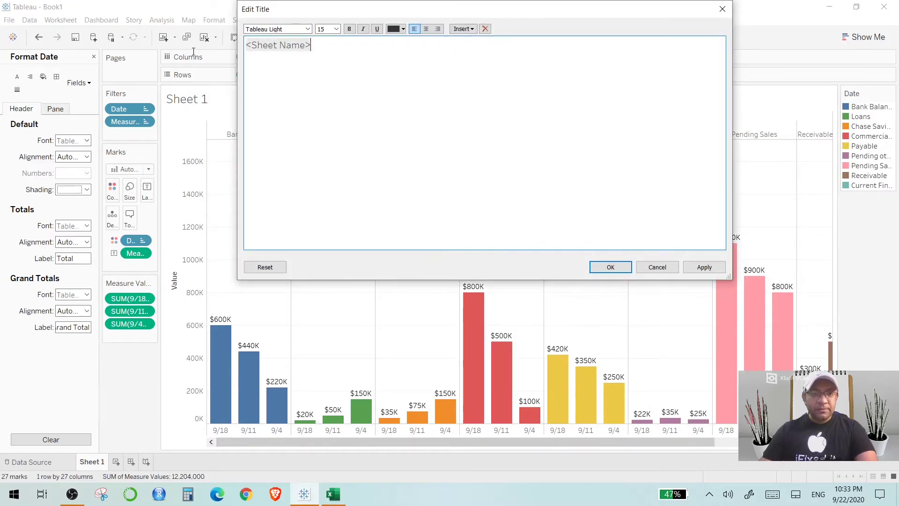
{"action": "double_click", "coordinate": [309, 47]}
{"action": "left_click", "coordinate": [311, 47]}
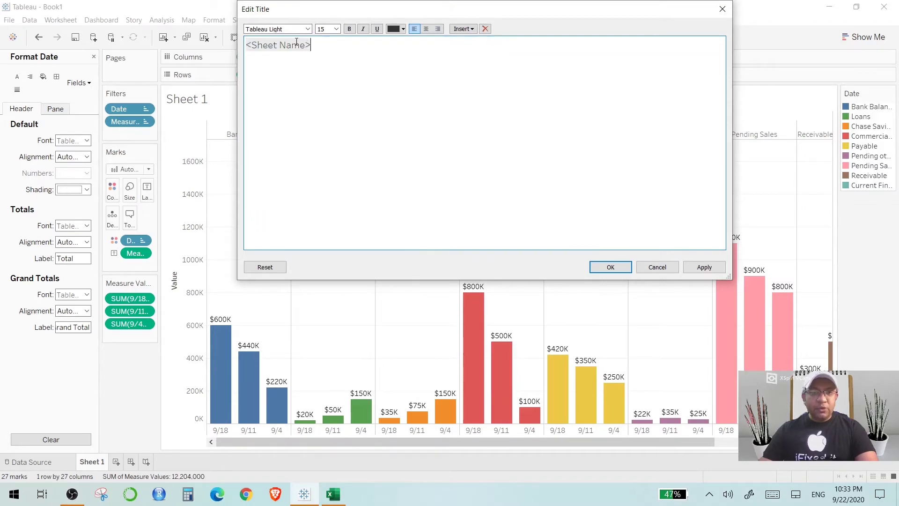
{"action": "left_click_drag", "start_coordinate": [311, 46], "coordinate": [247, 40]}
{"action": "type", "text": "Comp"}
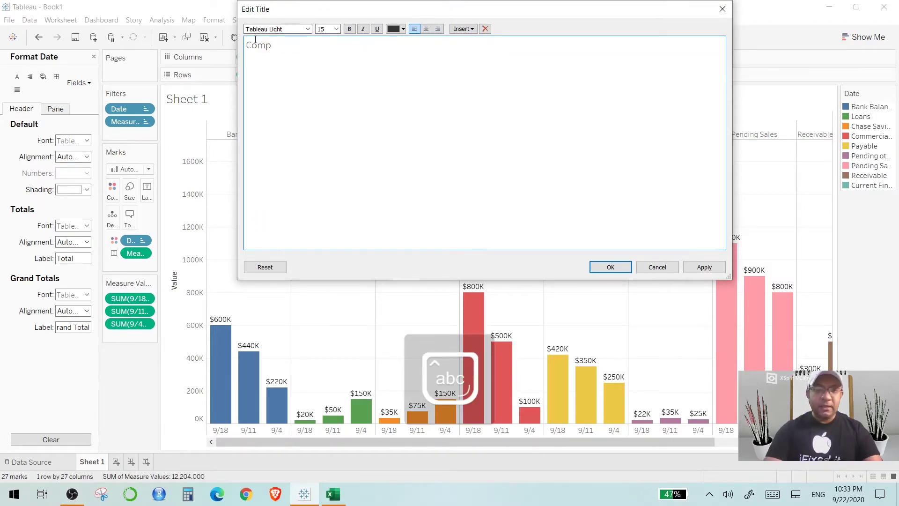
{"action": "type", "text": "any Position"}
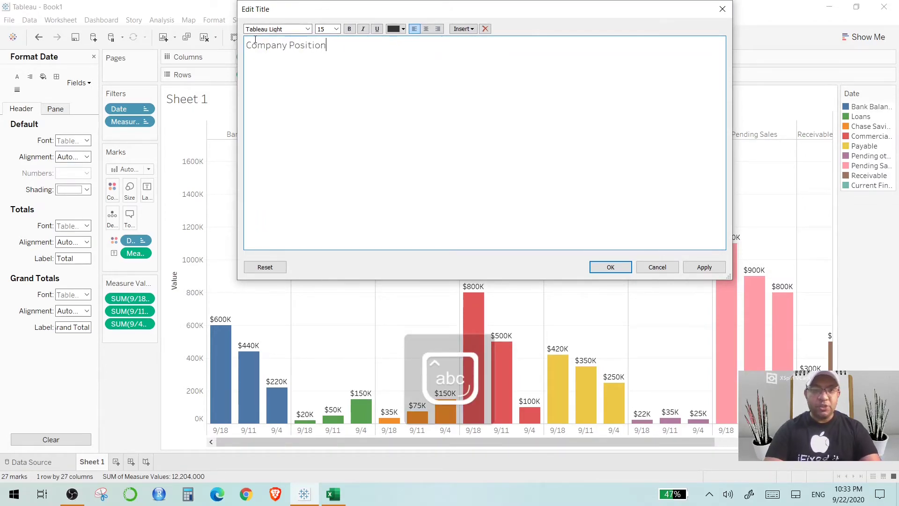
{"action": "type", "text": " as on 9/18"}
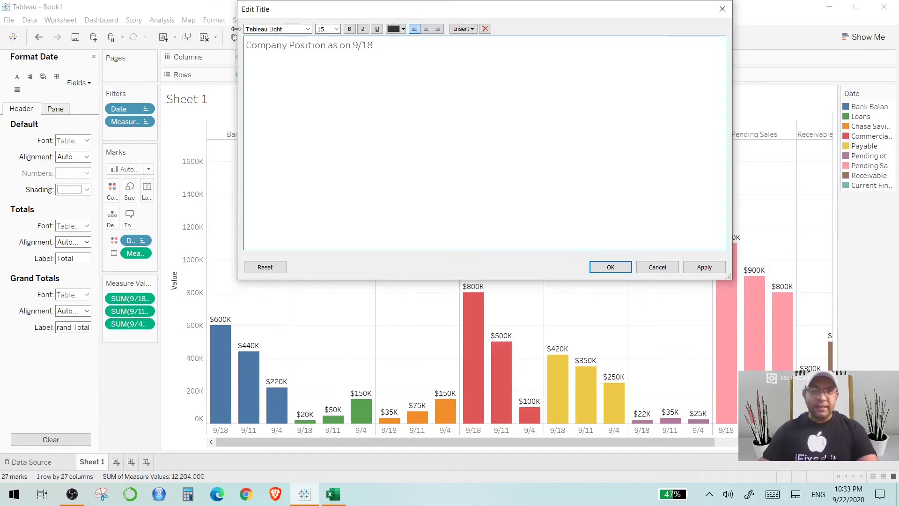
- Make the whole title bold, underlined and centered, and apply the title changes
{"action": "triple_click", "coordinate": [311, 45]}
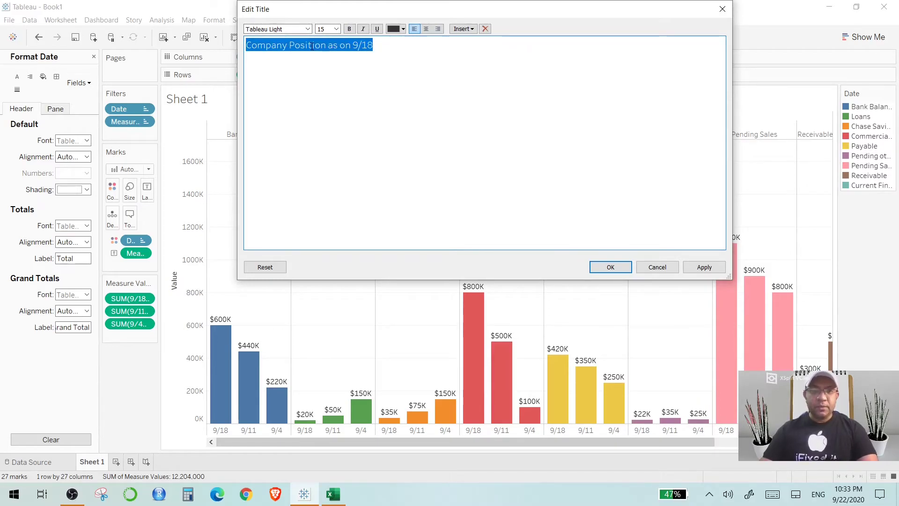
{"action": "left_click", "coordinate": [350, 29]}
{"action": "left_click", "coordinate": [377, 29]}
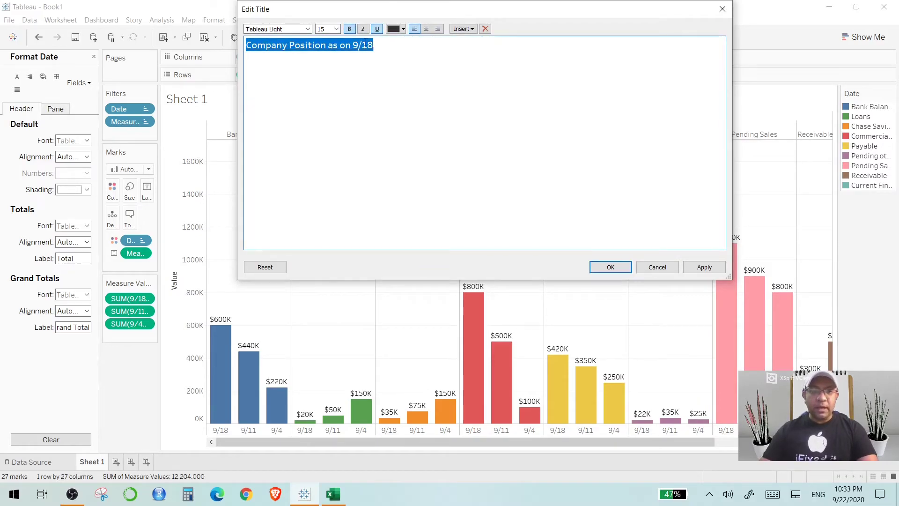
{"action": "left_click", "coordinate": [427, 29]}
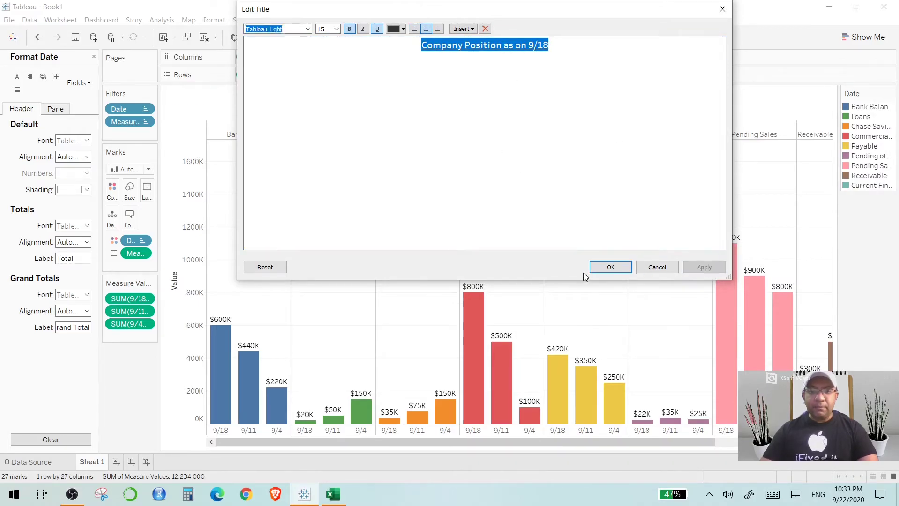
{"action": "left_click", "coordinate": [610, 267]}
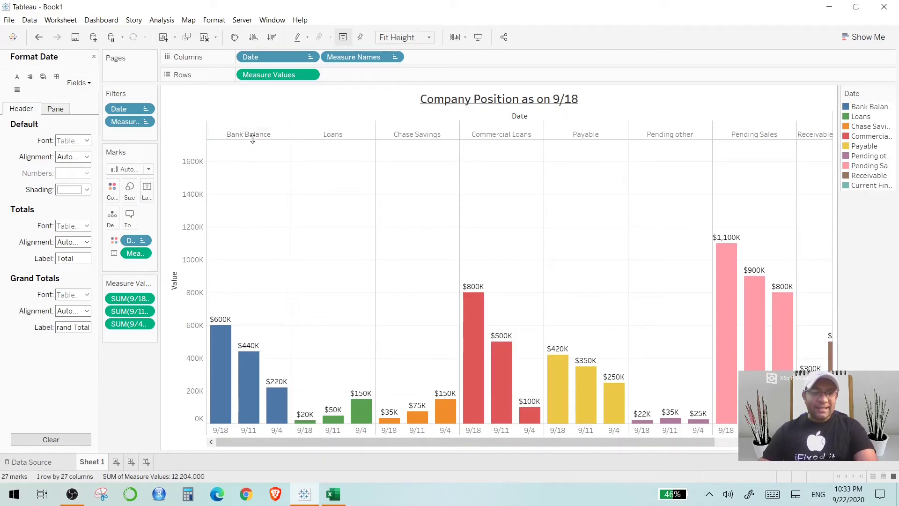
- Check the category rows in the Excel sheet, and move the Receivable category between Payable and Pending other in the Tableau chart
{"action": "left_click", "coordinate": [333, 495]}
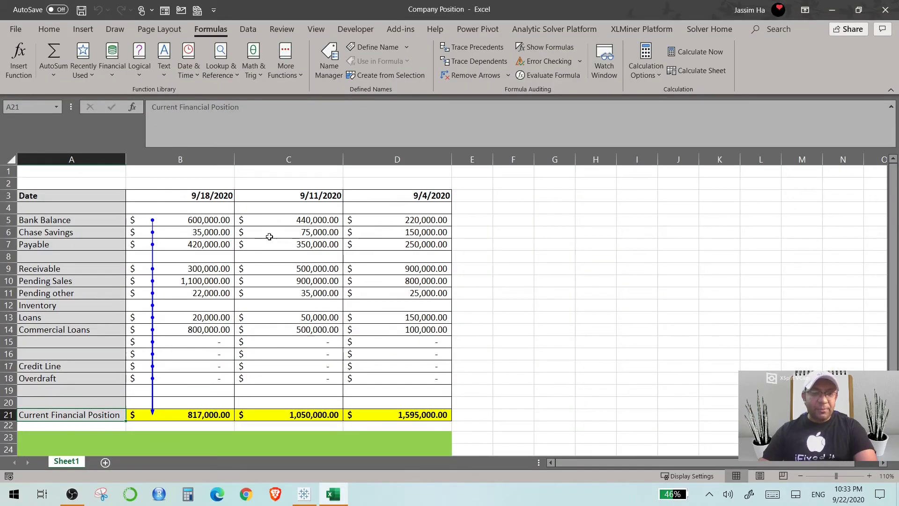
{"action": "left_click", "coordinate": [305, 495]}
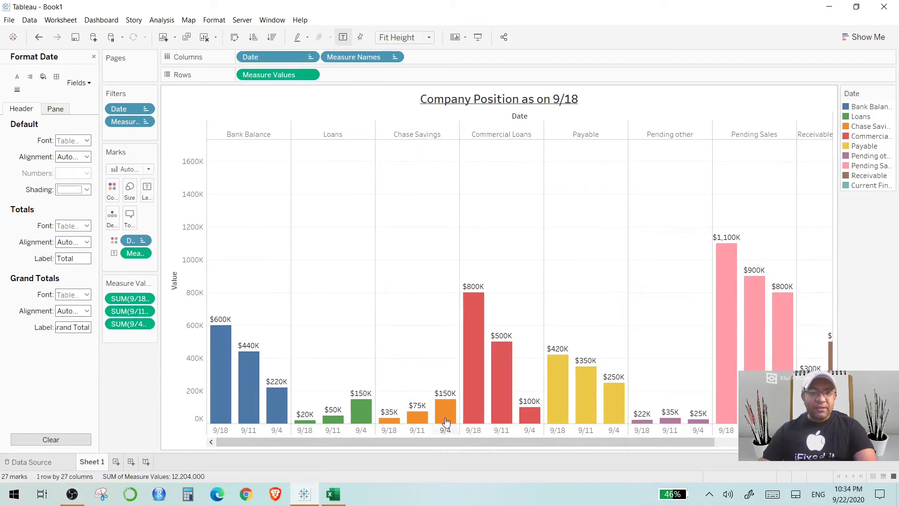
{"action": "mouse_move", "coordinate": [390, 421]}
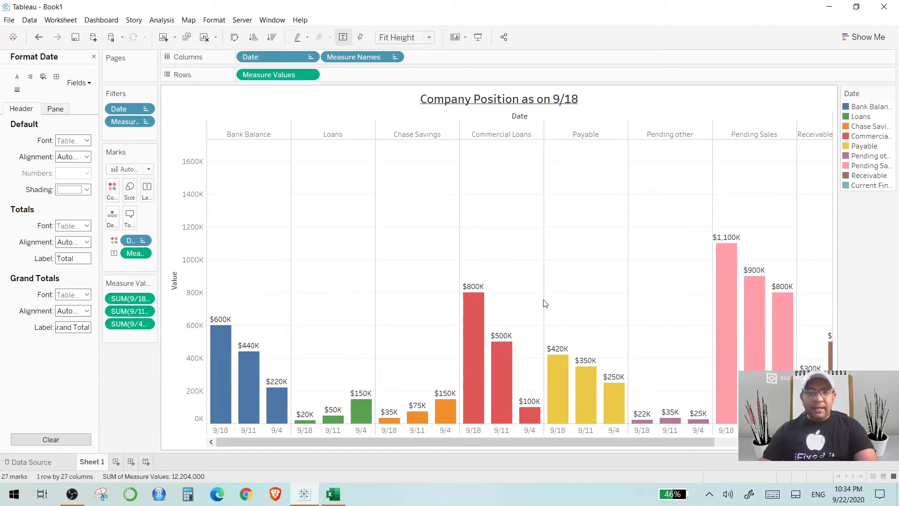
{"action": "left_click_drag", "start_coordinate": [582, 442], "coordinate": [665, 439]}
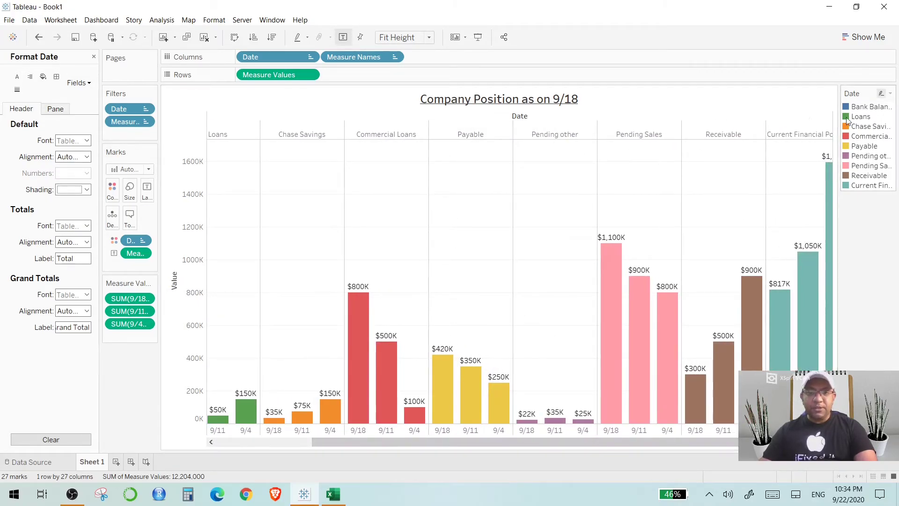
{"action": "left_click", "coordinate": [740, 133]}
{"action": "left_click_drag", "start_coordinate": [740, 131], "coordinate": [524, 134]}
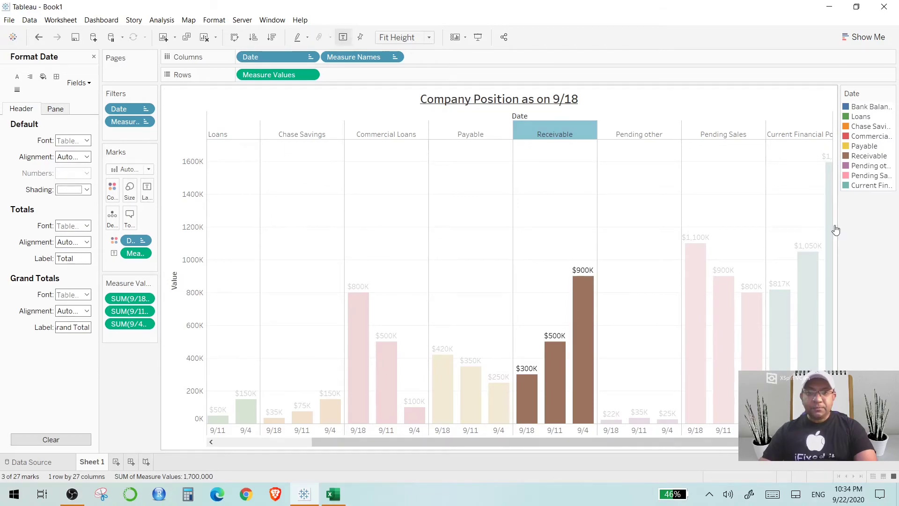
- Clear the Receivable category selection and export the worksheet as an image including its title, view, caption and color legend
{"action": "left_click", "coordinate": [861, 249]}
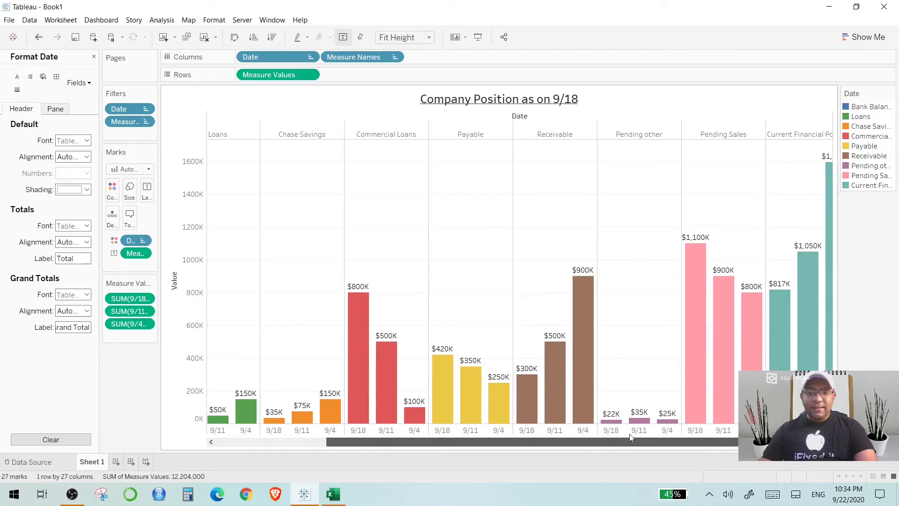
{"action": "scroll", "coordinate": [630, 438], "scroll_direction": "right", "scroll_amount": 1}
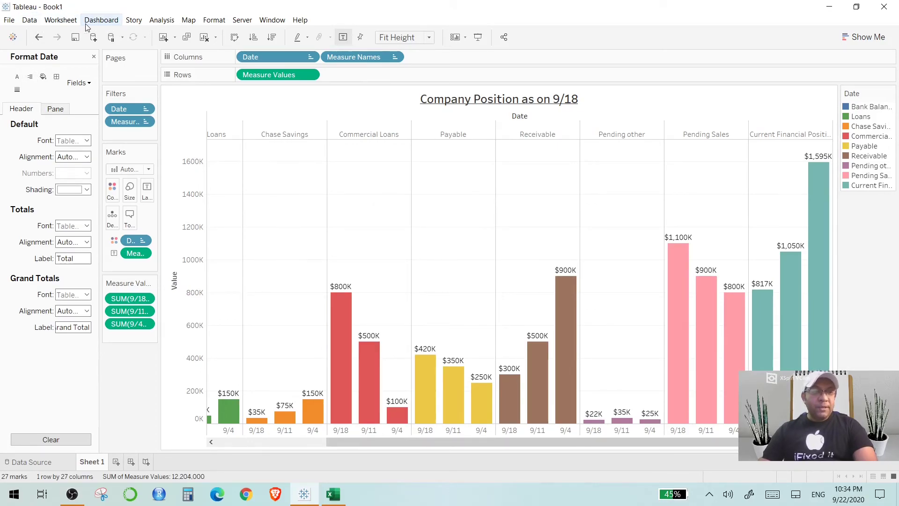
{"action": "left_click", "coordinate": [34, 24]}
{"action": "mouse_move", "coordinate": [49, 24]}
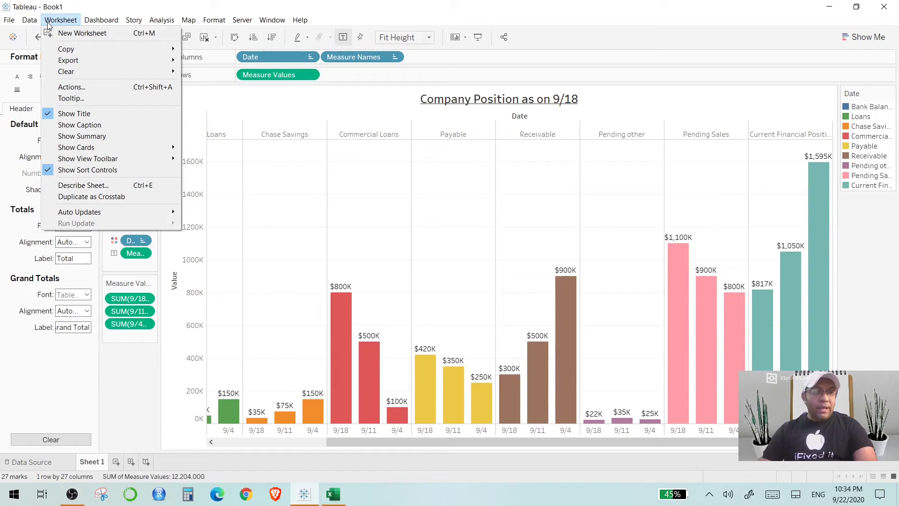
{"action": "left_click", "coordinate": [53, 23]}
{"action": "left_click", "coordinate": [67, 23]}
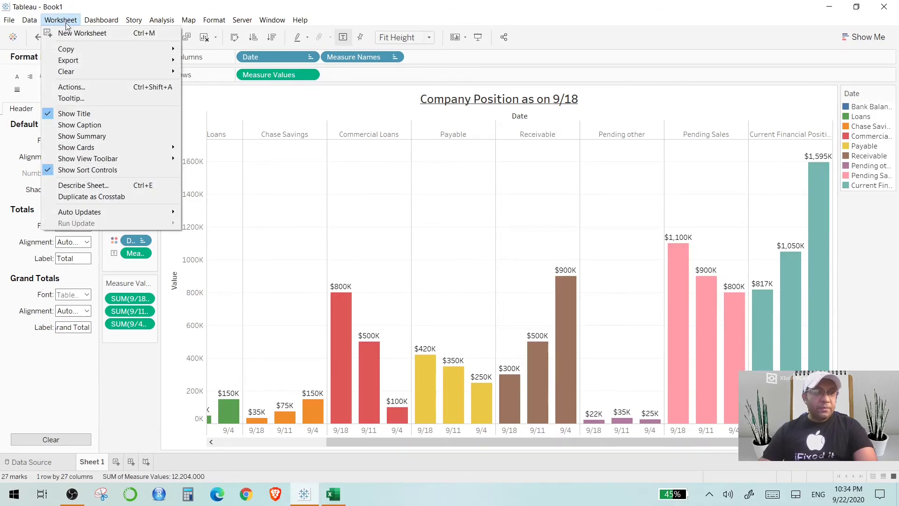
{"action": "mouse_move", "coordinate": [74, 63]}
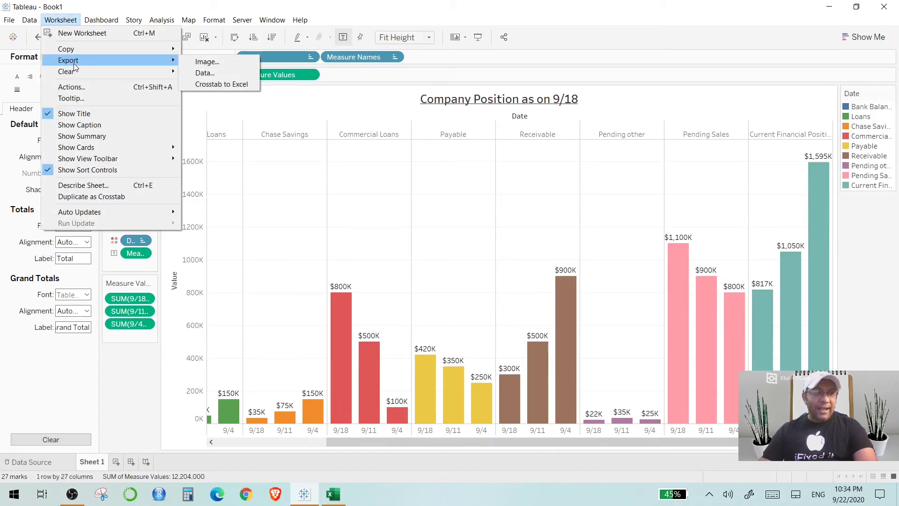
{"action": "left_click", "coordinate": [211, 63]}
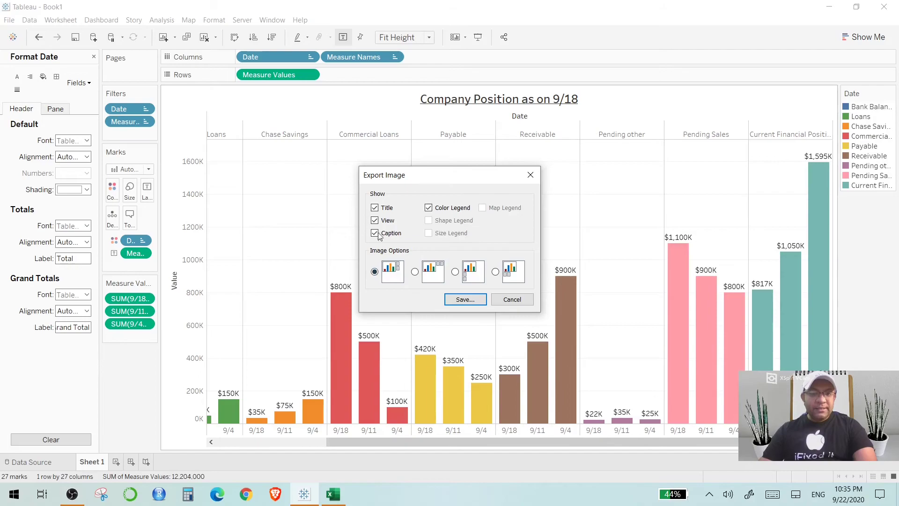
{"action": "left_click", "coordinate": [462, 300]}
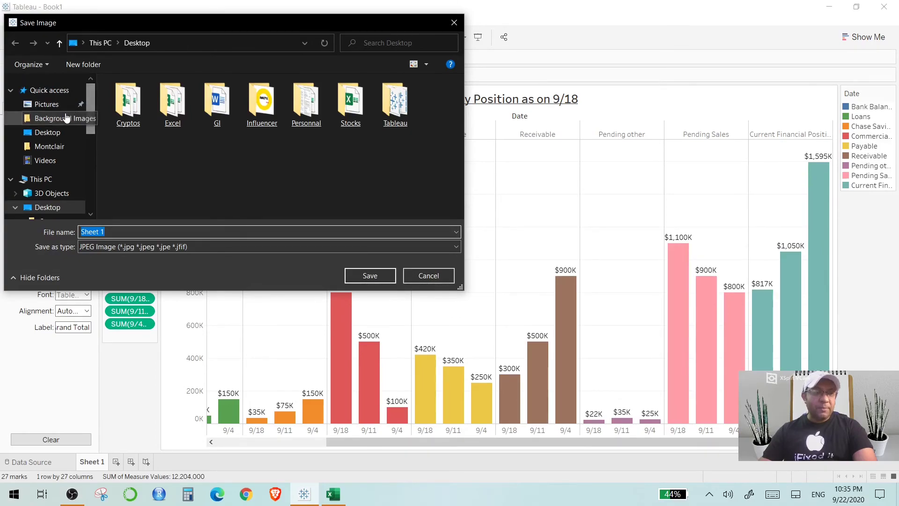
- Save the exported image to the Desktop as a JPEG named "Current Financial Position"
{"action": "mouse_move", "coordinate": [92, 123]}
{"action": "left_mouse_down"}
{"action": "mouse_move", "coordinate": [92, 153]}
{"action": "mouse_move", "coordinate": [88, 116]}
{"action": "left_mouse_up"}
{"action": "left_click", "coordinate": [56, 207]}
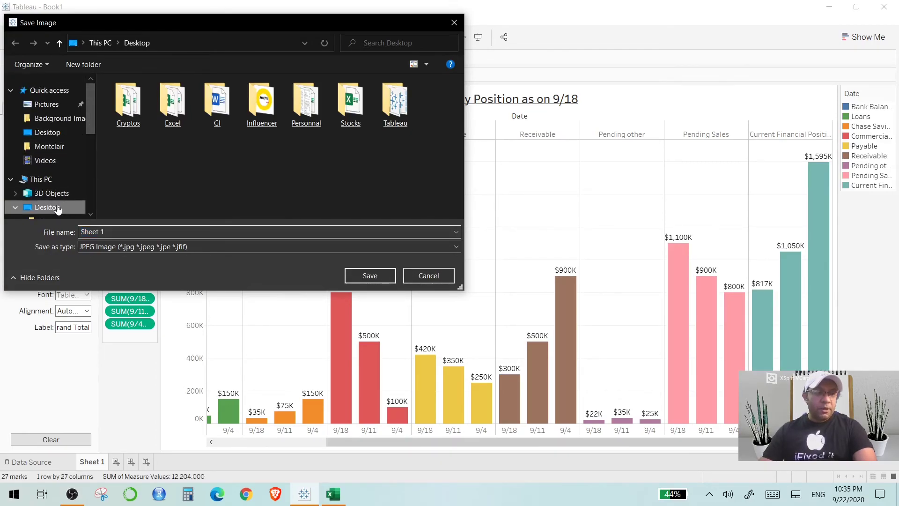
{"action": "key", "text": "Caps_Lock"}
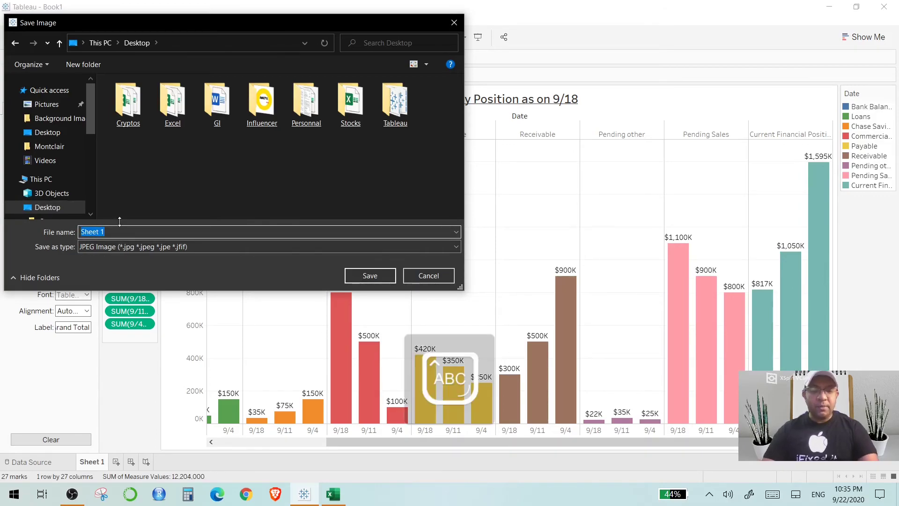
{"action": "type", "text": "Current"}
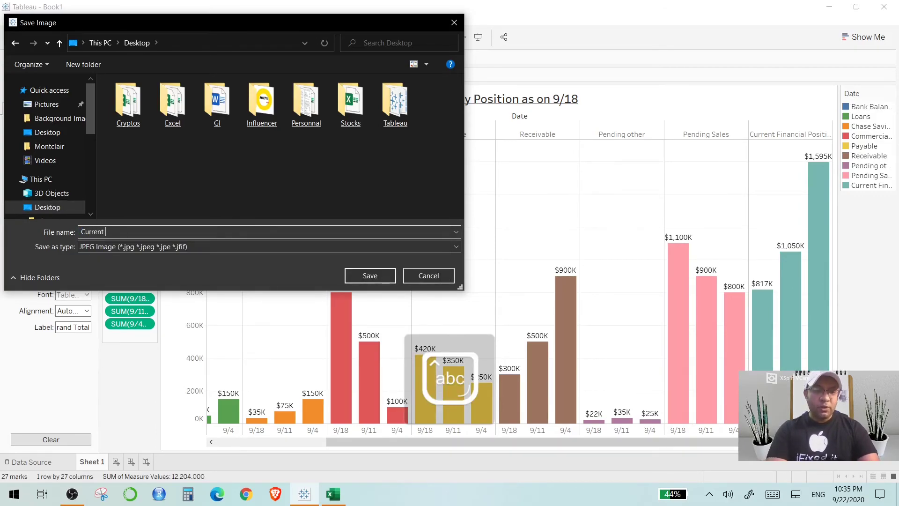
{"action": "key", "text": "Caps_Lock"}
{"action": "type", "text": "PF"}
{"action": "key", "text": "Caps_Lock"}
{"action": "type", "text": "inancia"}
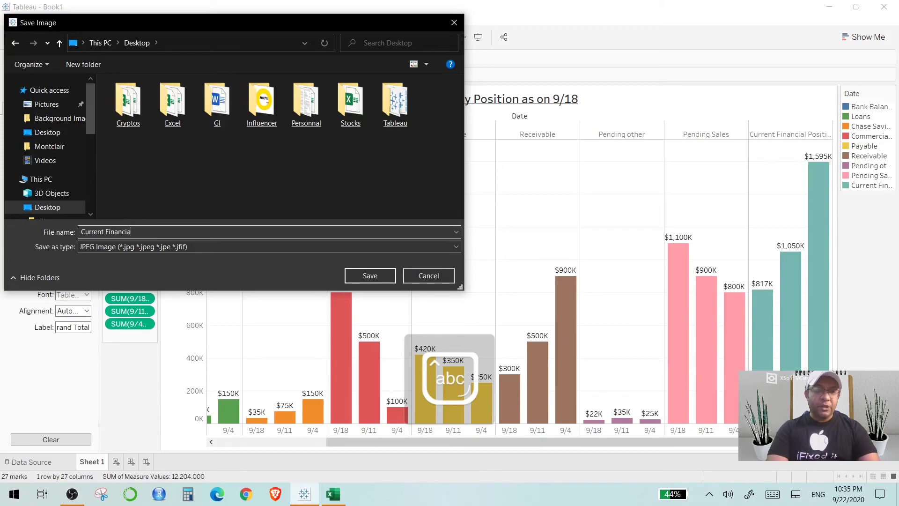
{"action": "type", "text": "l Position"}
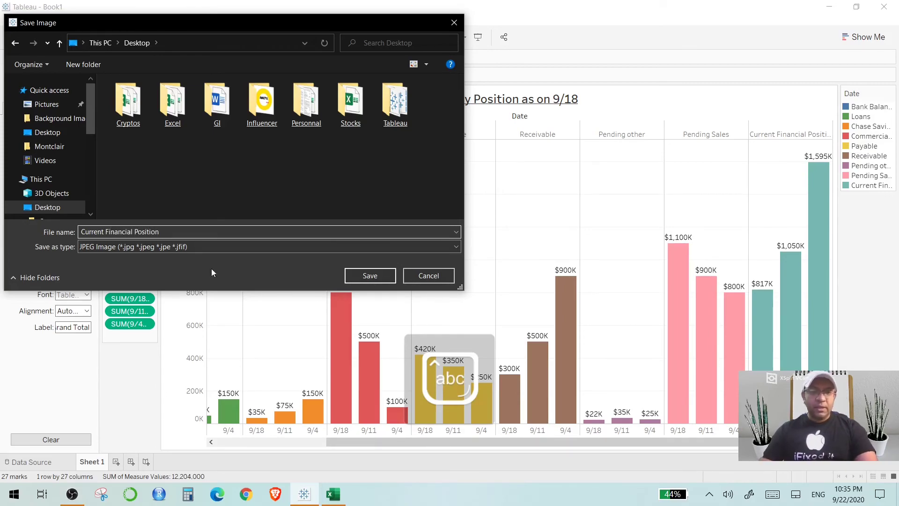
{"action": "left_click", "coordinate": [360, 276]}
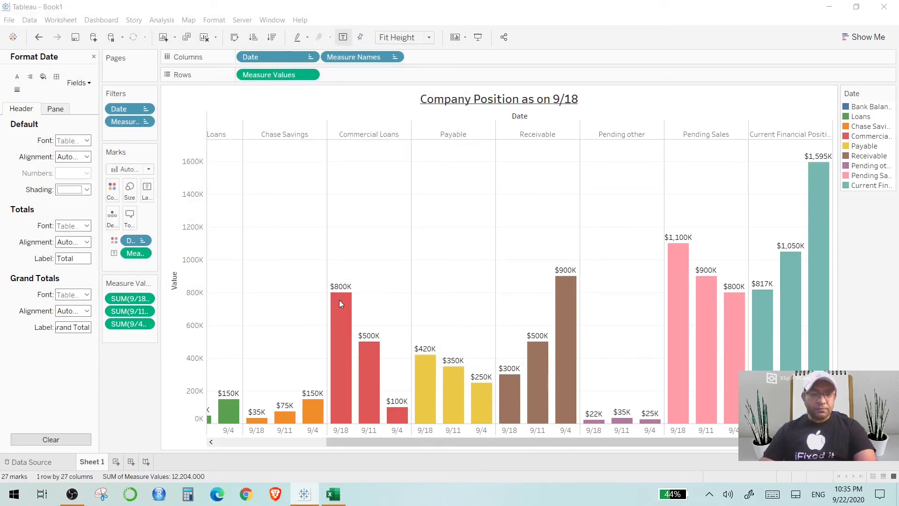
- Switch to the Windows desktop, refresh it, and open the exported Current Financial Position image to check it
{"action": "left_click", "coordinate": [829, 7]}
{"action": "left_click", "coordinate": [832, 9]}
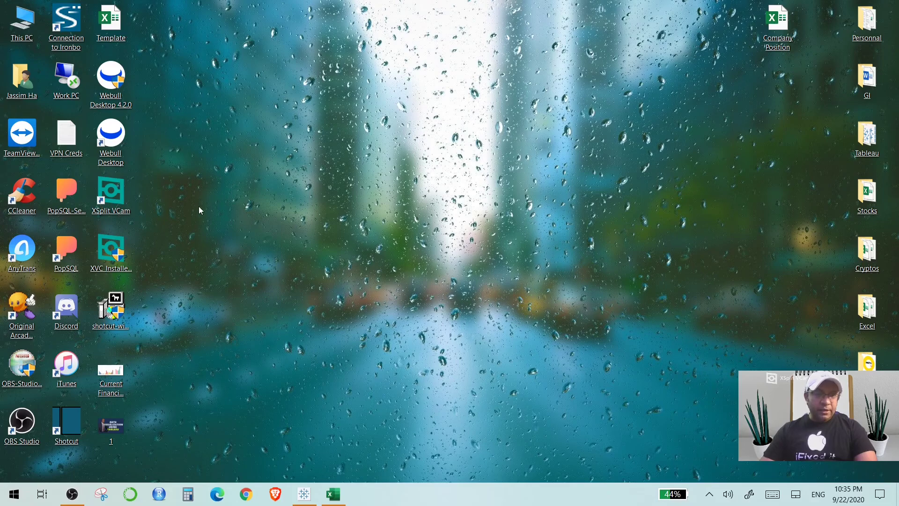
{"action": "right_click", "coordinate": [127, 157]}
{"action": "left_click", "coordinate": [194, 194]}
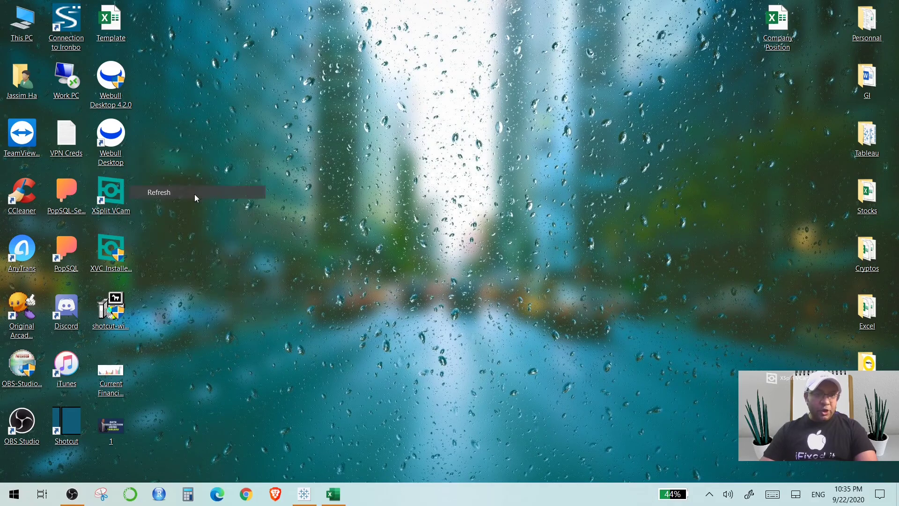
{"action": "left_click", "coordinate": [117, 385]}
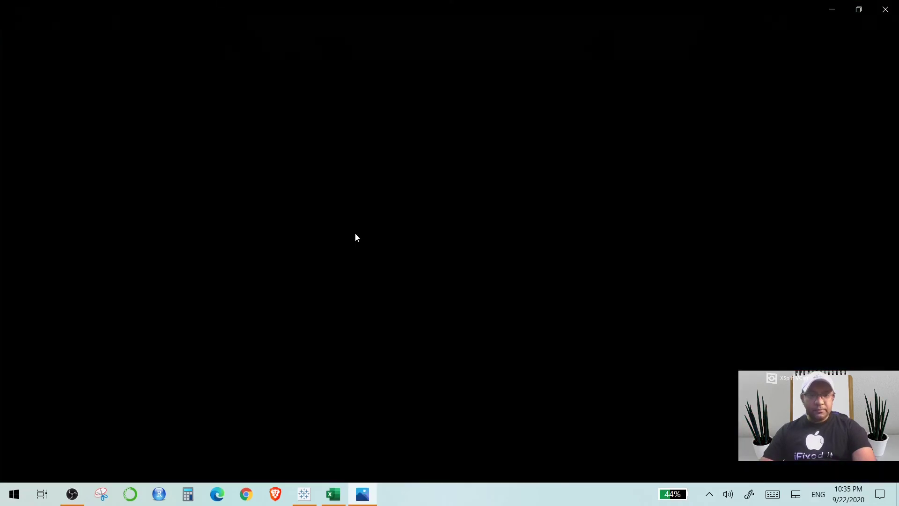